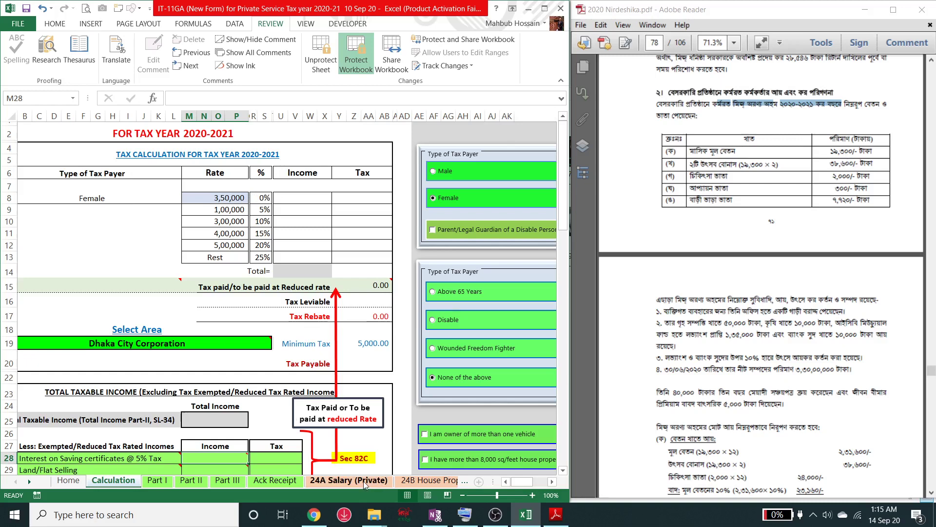
Step: On the 24A Salary (Private) sheet, enter the basic pay amount as =19300*12
click(364, 481)
click(259, 267)
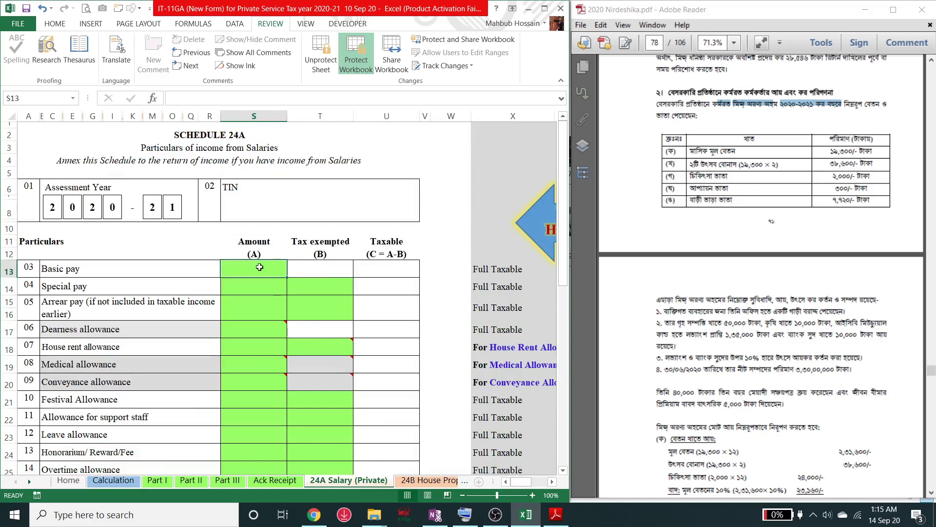
text(=)
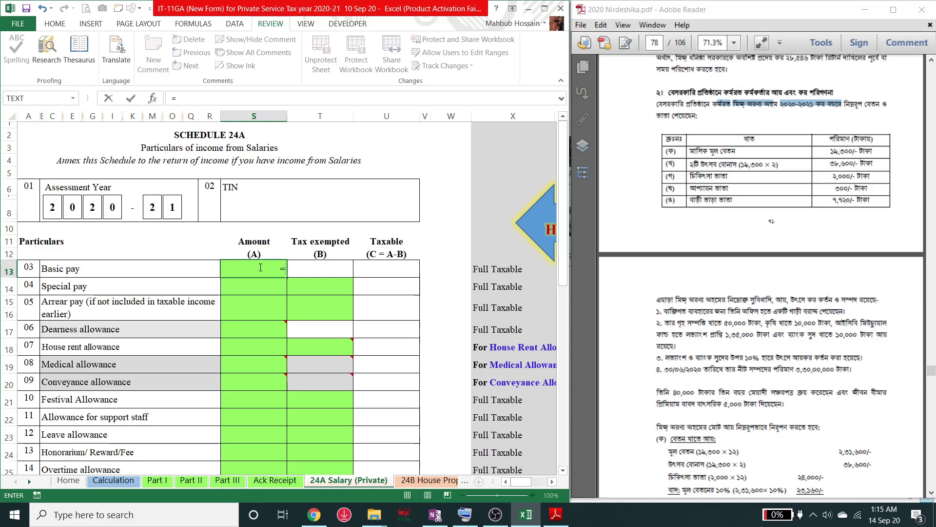
text(19300*12)
key(Return)
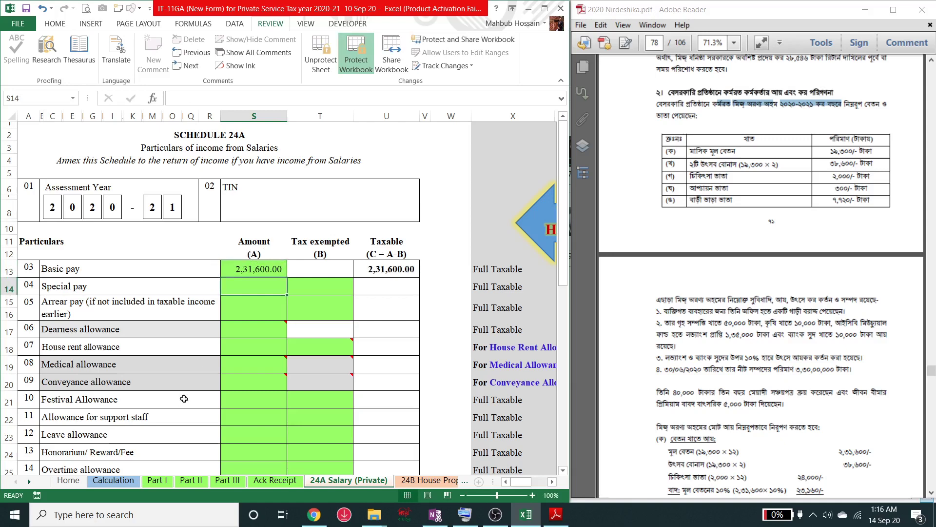
Step: Enter 38600 as the festival allowance amount and 24000 as the medical allowance amount
click(257, 399)
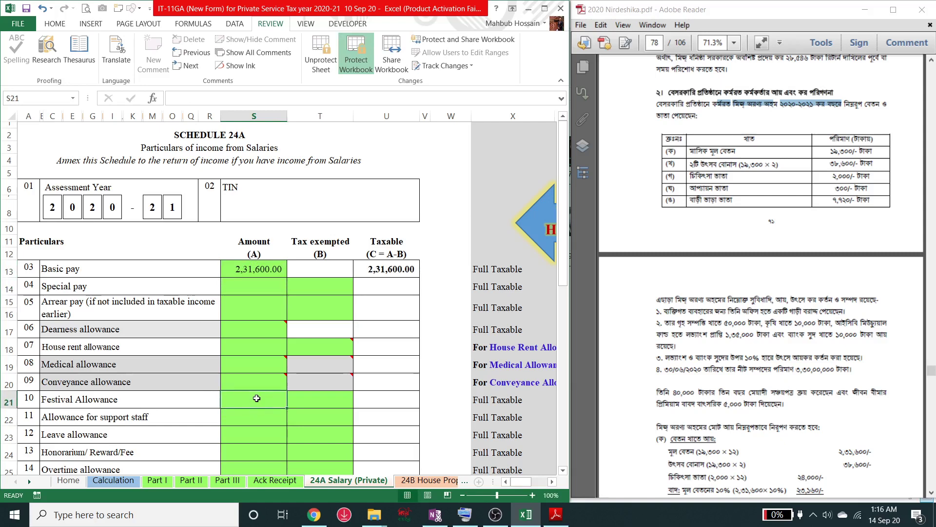
text(38600)
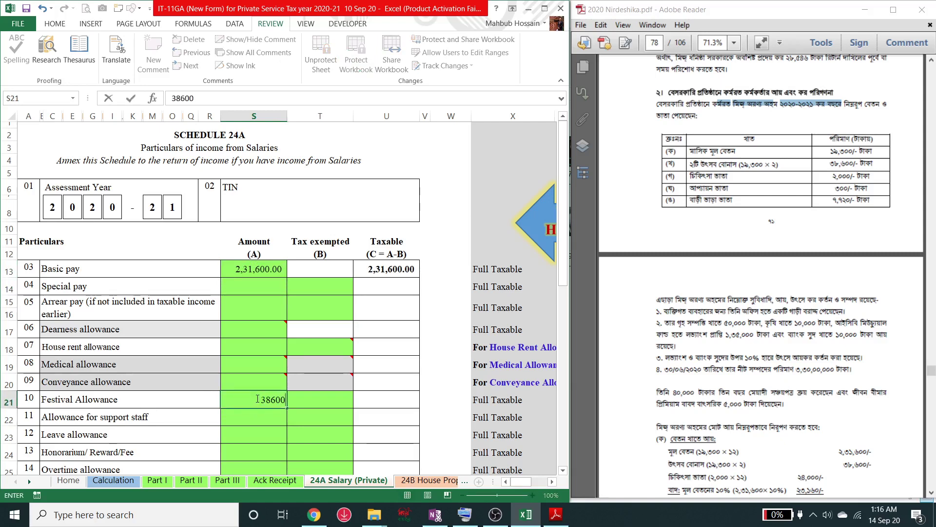
key(Return)
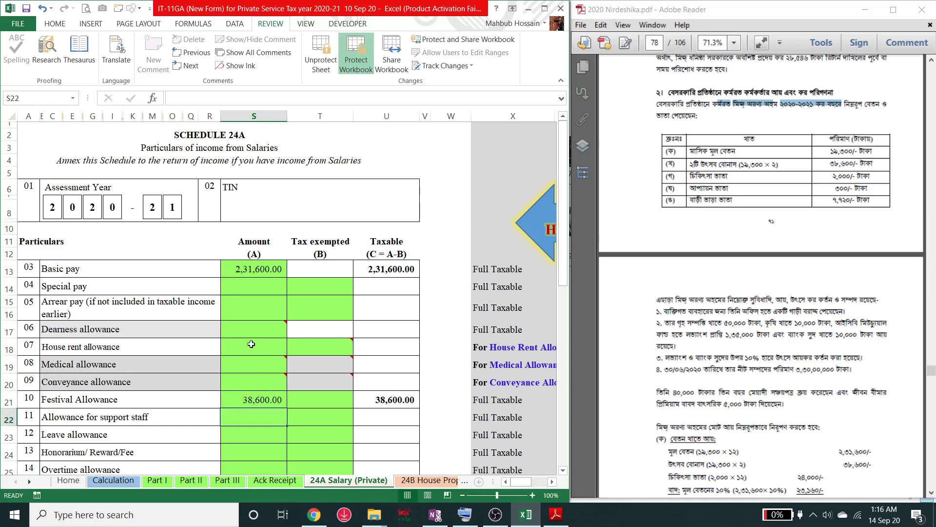
click(254, 365)
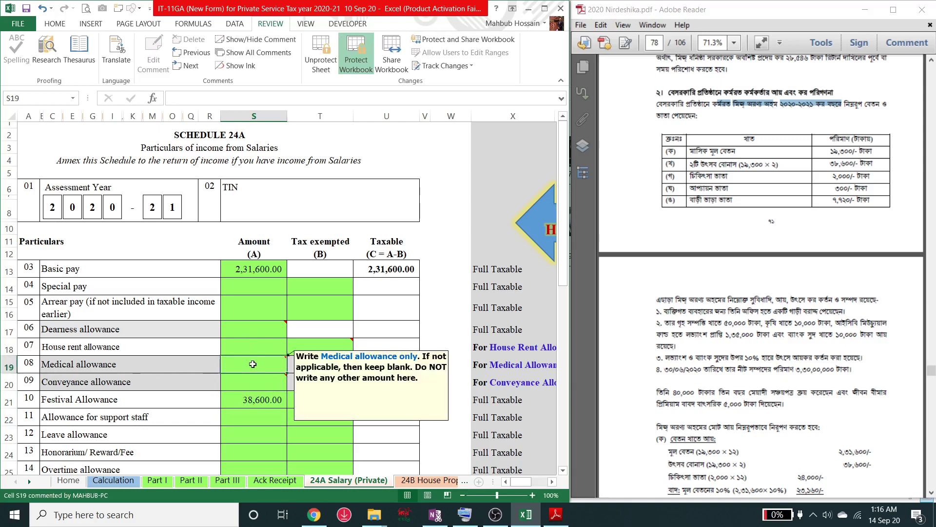
text(24000)
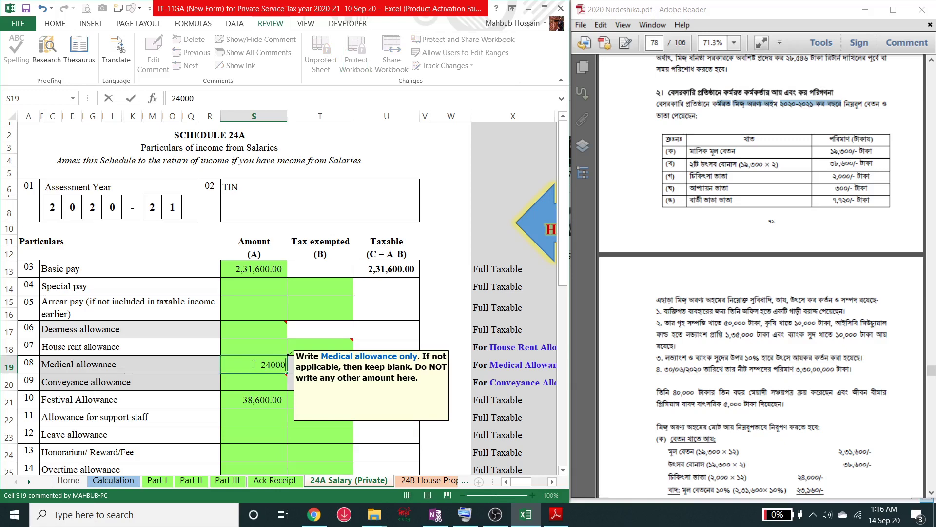
key(Return)
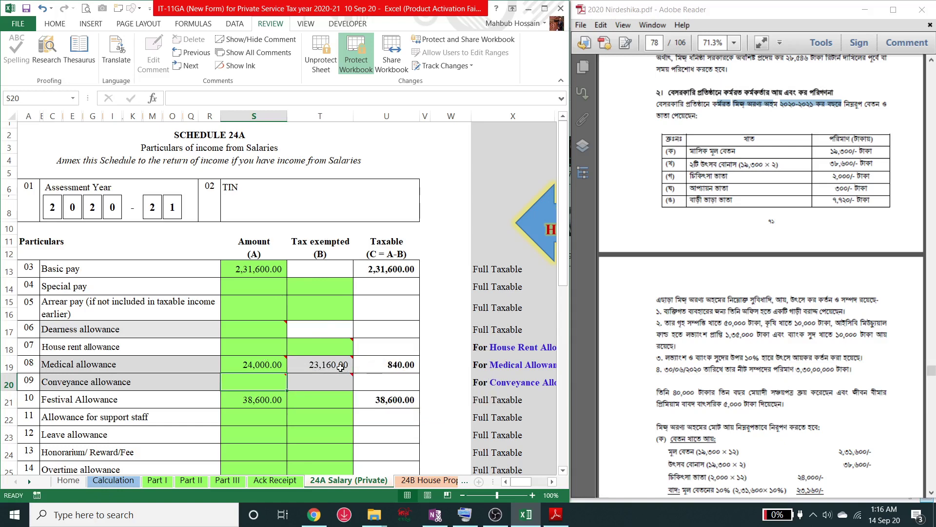
Step: Enter 3600 as the amount for the entertainment allowance in the Other row of the salary schedule
mouse_move(341, 367)
scroll(264, 303, down, 7)
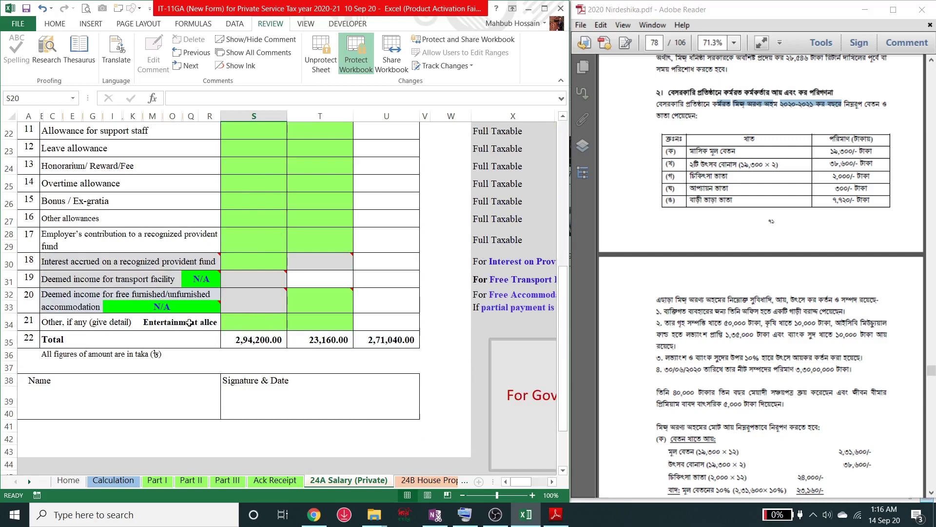
click(249, 322)
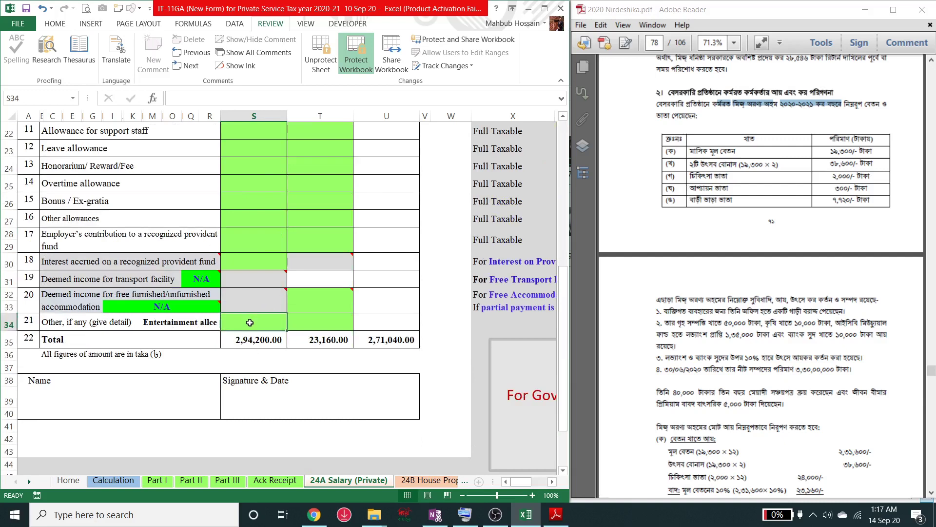
text(3600)
key(Return)
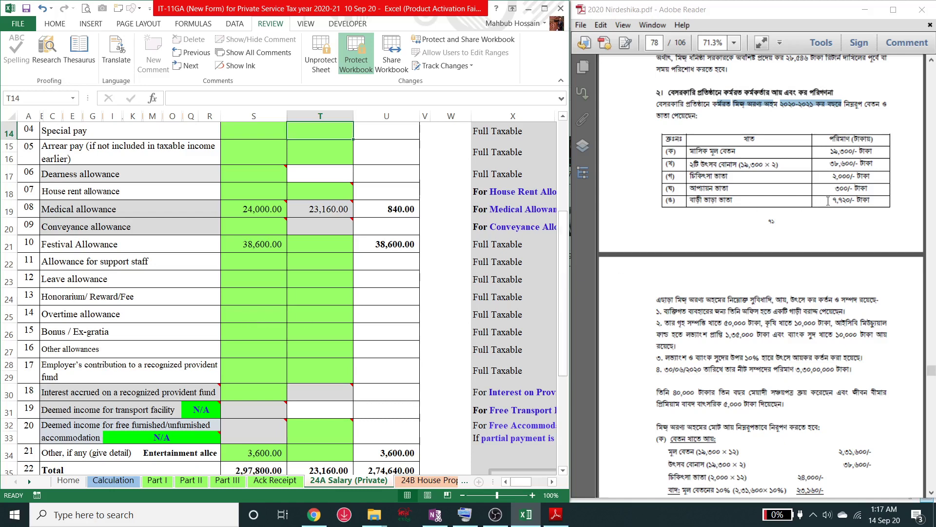
Step: Enter the house rent allowance amount as =7720*12 and its tax-exempted amount as 92640
scroll(262, 268, up, 1)
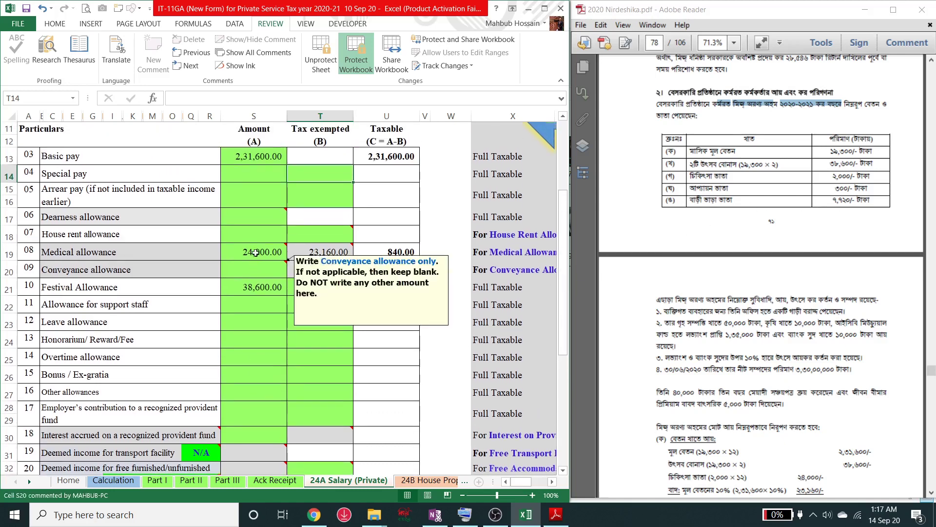
click(261, 233)
text(=)
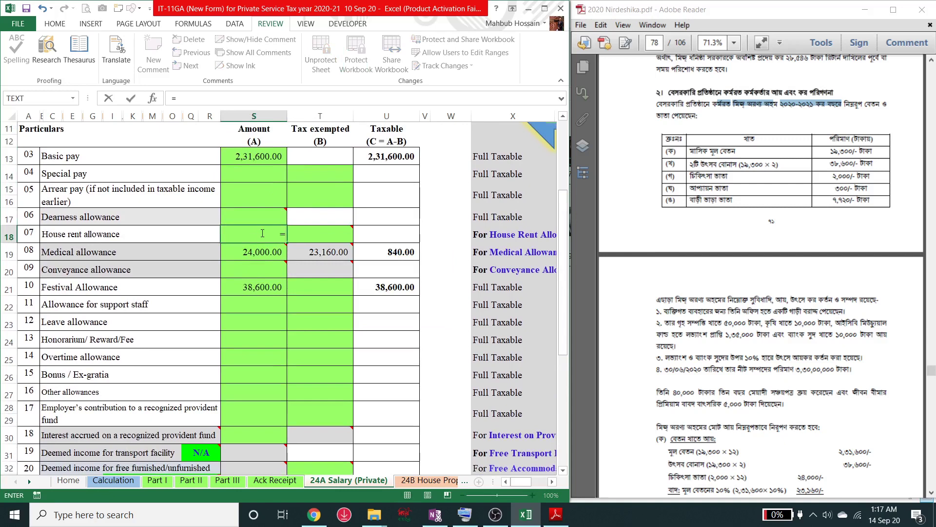
text(7720*12)
key(Return)
click(255, 228)
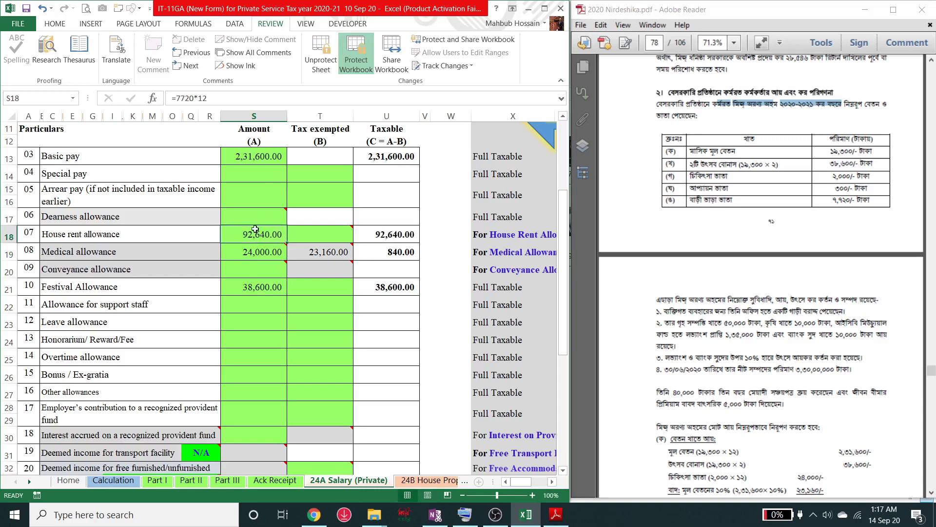
click(316, 231)
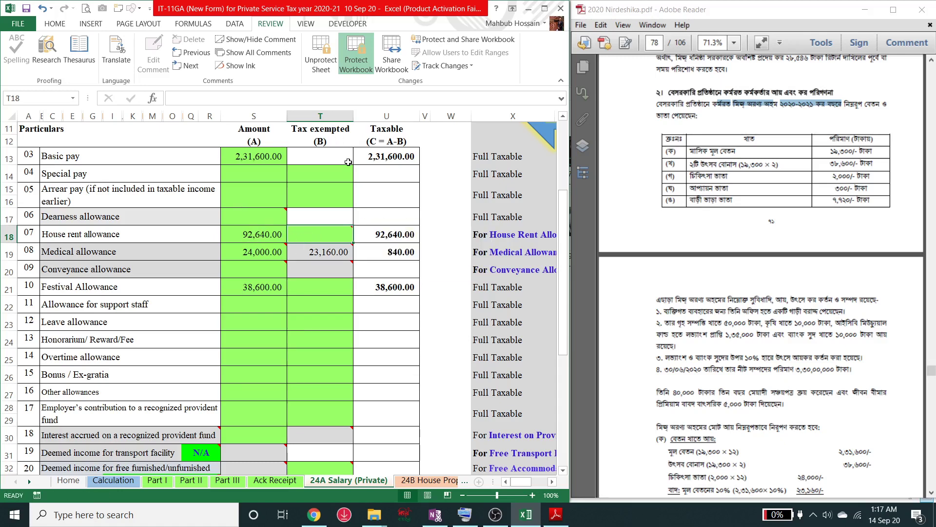
text(92640)
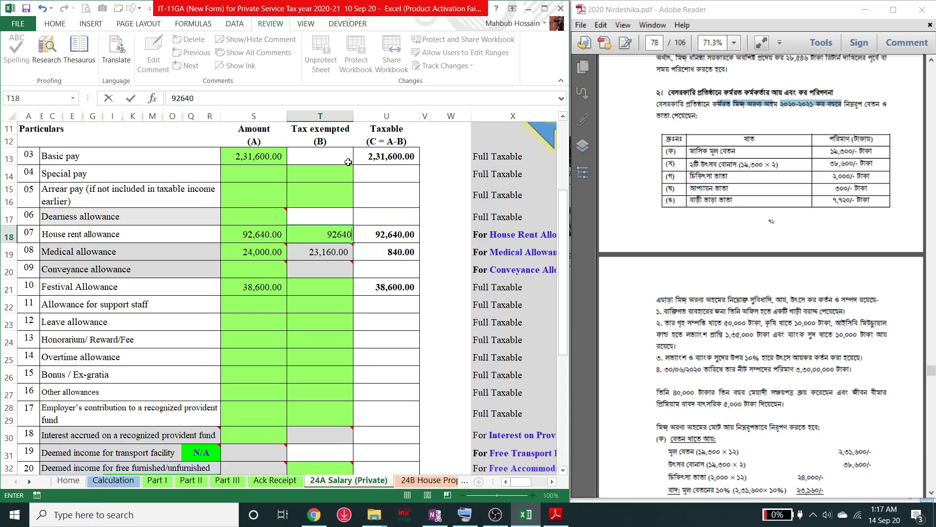
key(Return)
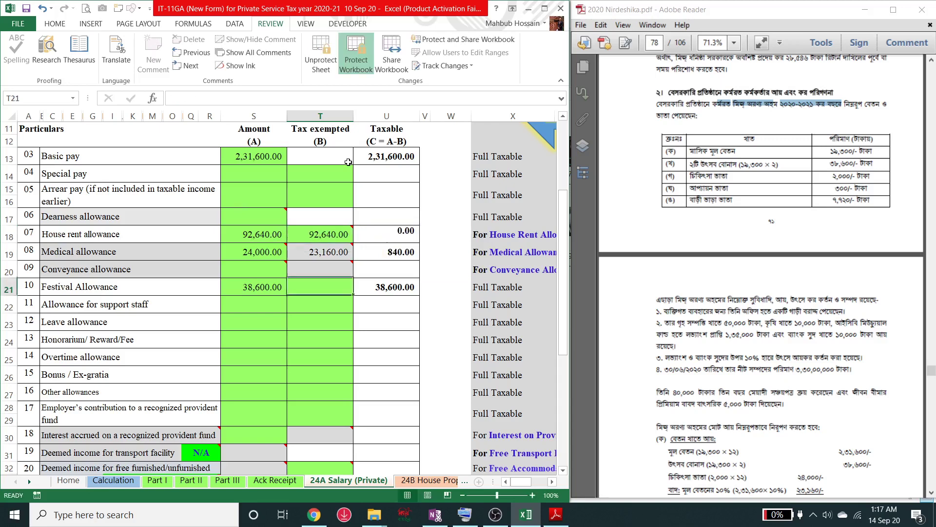
Step: Set the deemed income for transport facility option to Free Tpt and review the salary figures
scroll(314, 329, down, 1)
scroll(316, 330, down, 2)
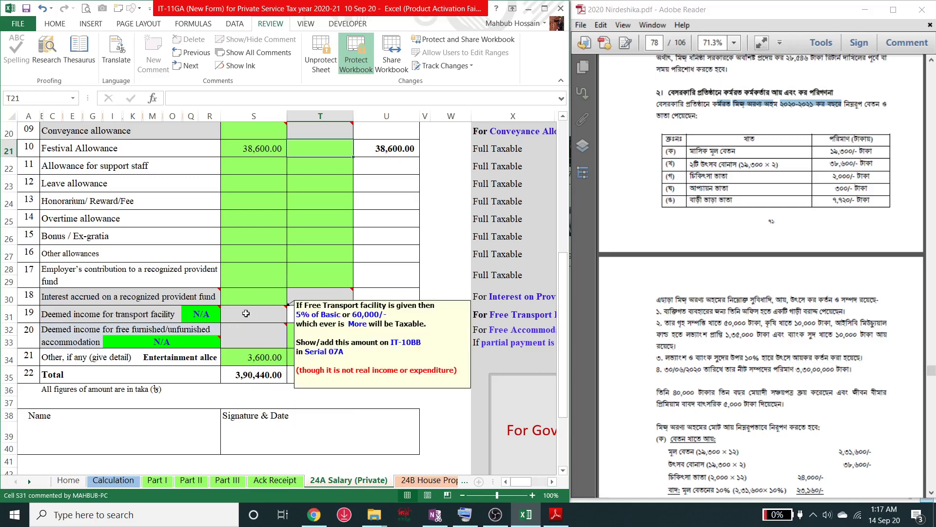
click(211, 316)
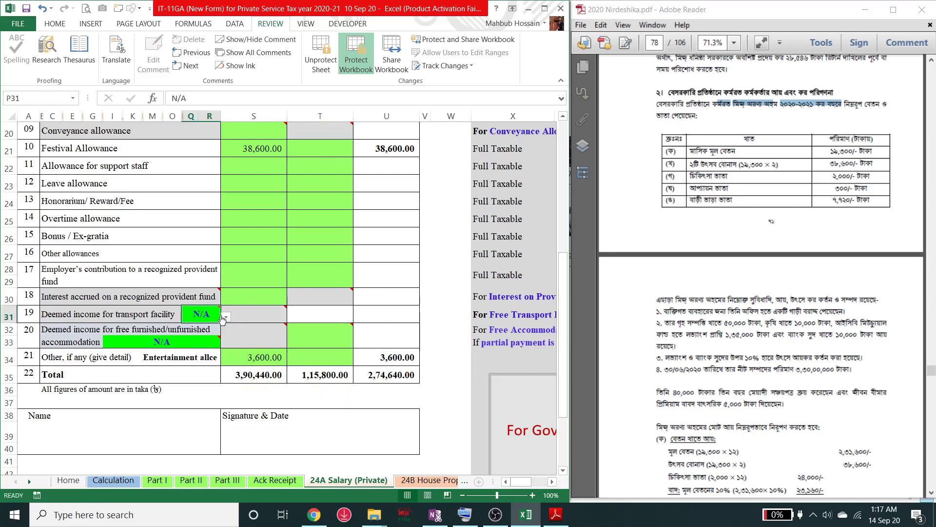
click(226, 317)
click(200, 329)
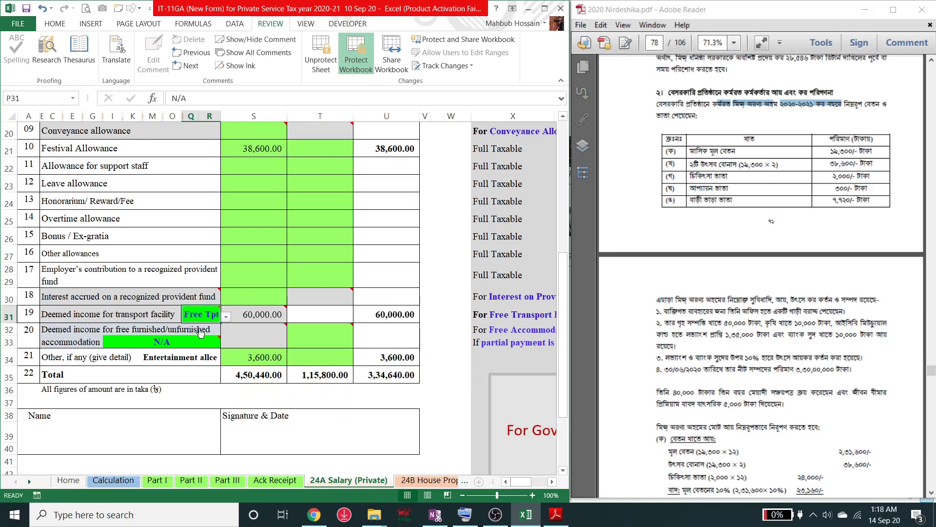
mouse_move(267, 314)
scroll(256, 319, up, 5)
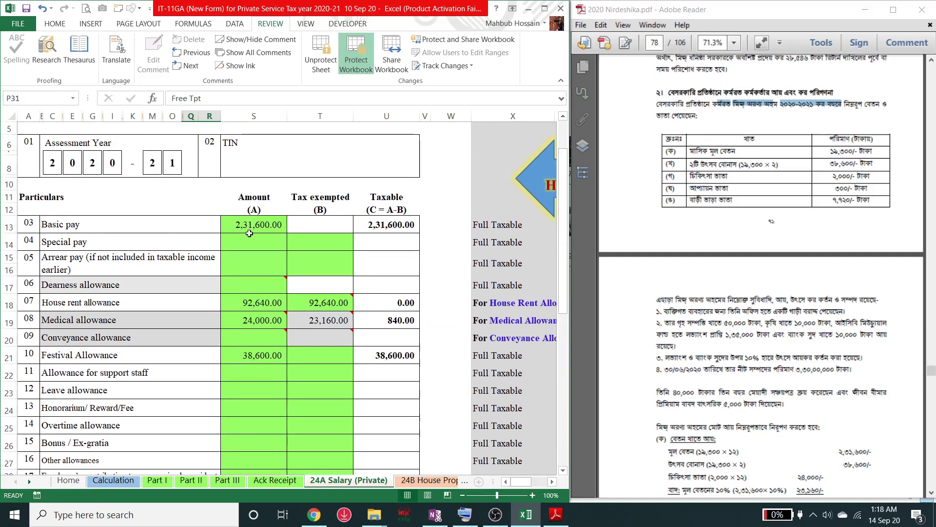
scroll(249, 233, down, 5)
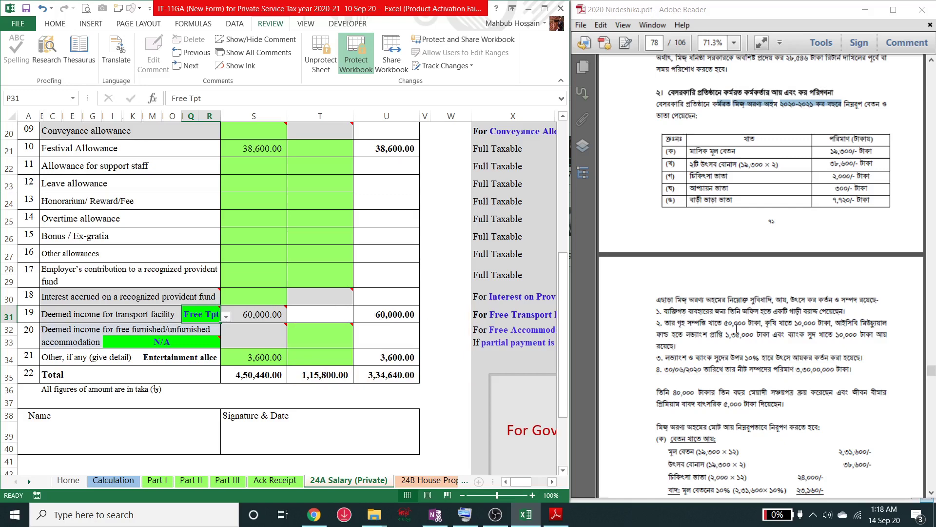
Step: On the 24B House Property sheet, enter an annual value of 66666.667 based on the house property income in the PDF
drag(723, 323, 760, 323)
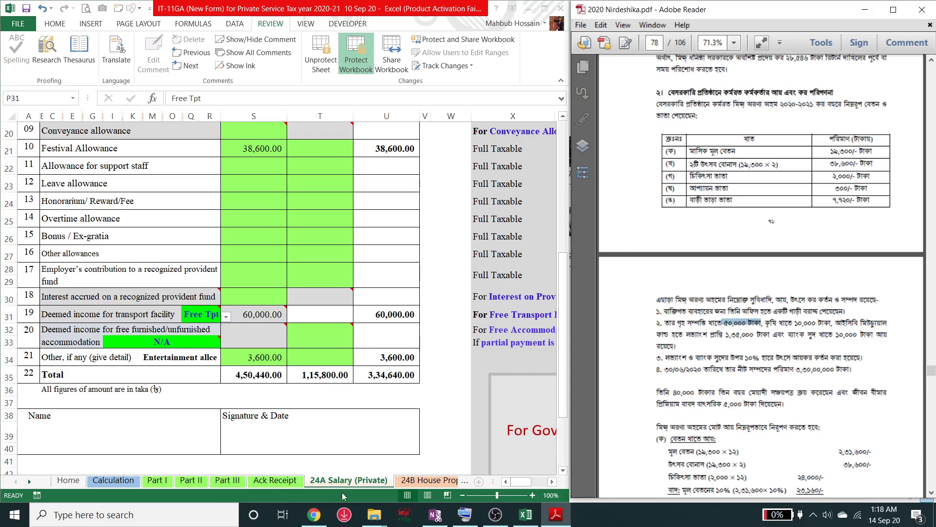
click(427, 483)
click(427, 483)
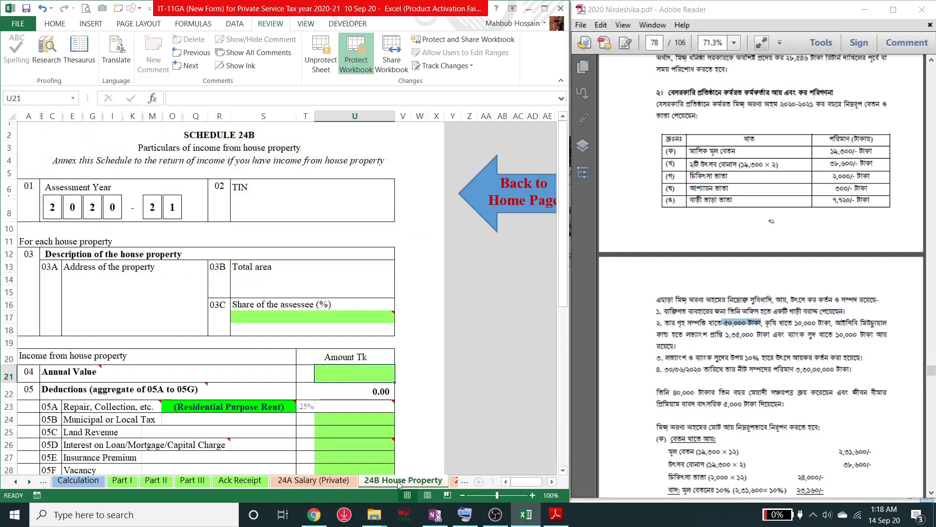
scroll(336, 365, down, 4)
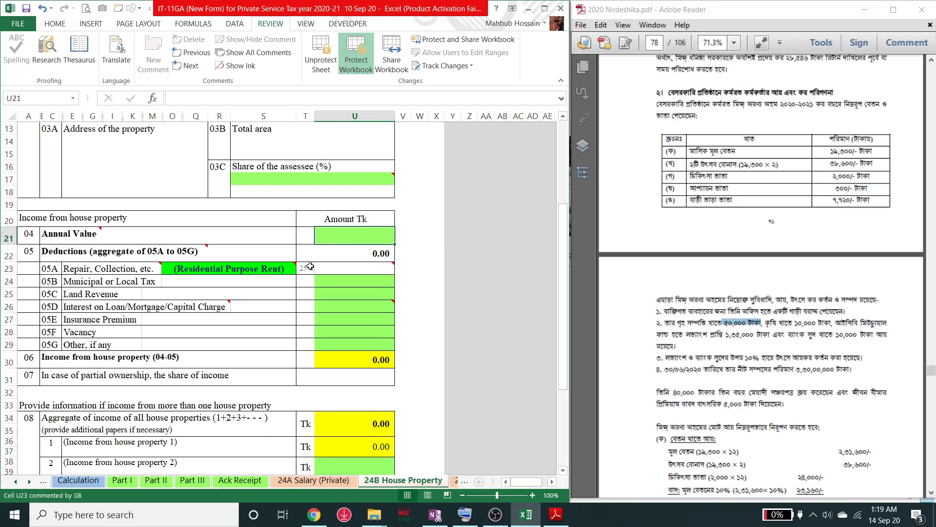
mouse_move(350, 267)
text(6666)
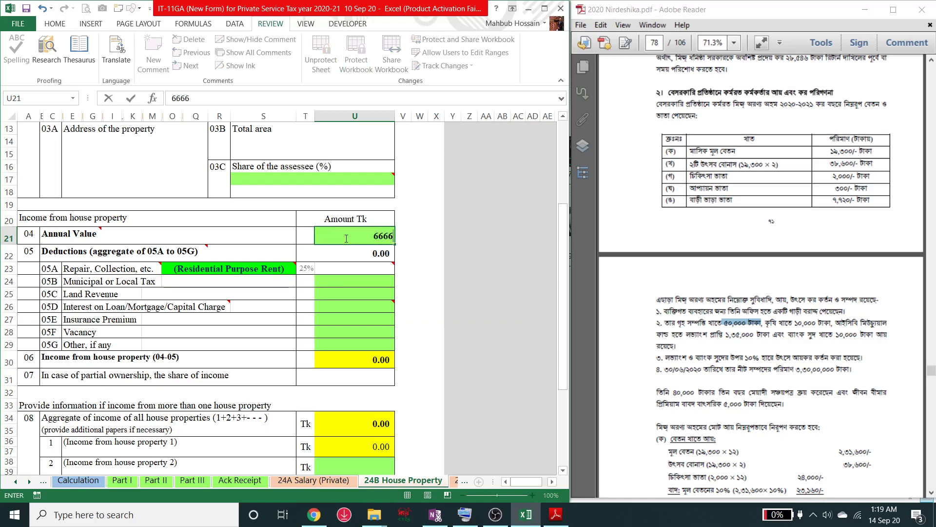
text(6.667)
key(Return)
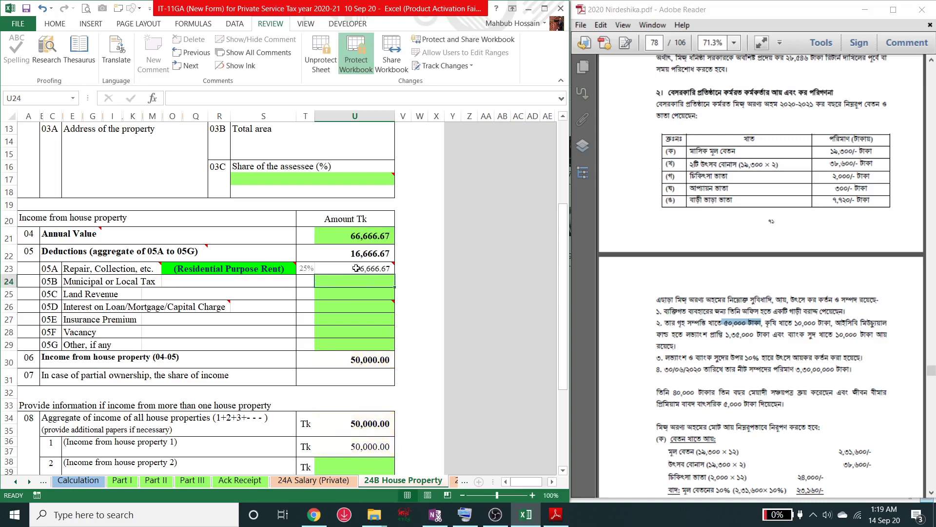
Step: Change the repair and collection deduction type to (Business Purpose Rent)
click(287, 274)
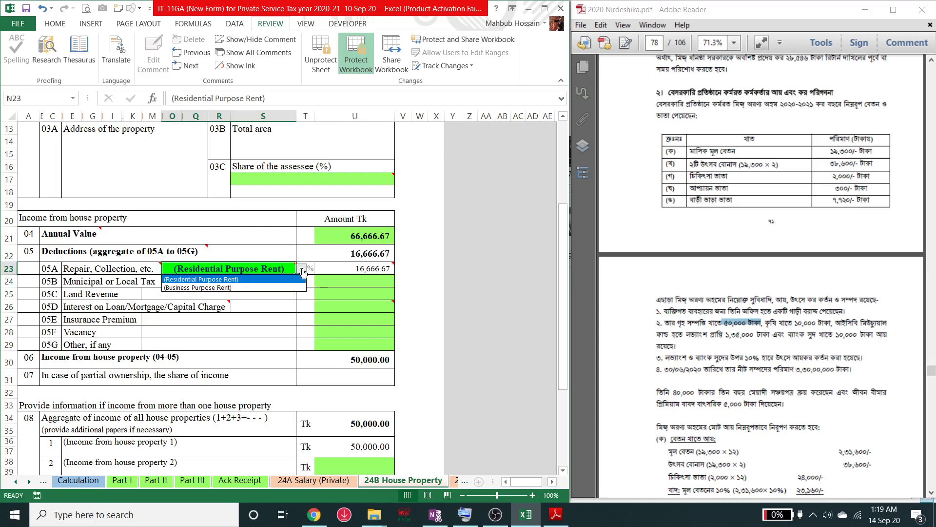
click(302, 270)
click(222, 288)
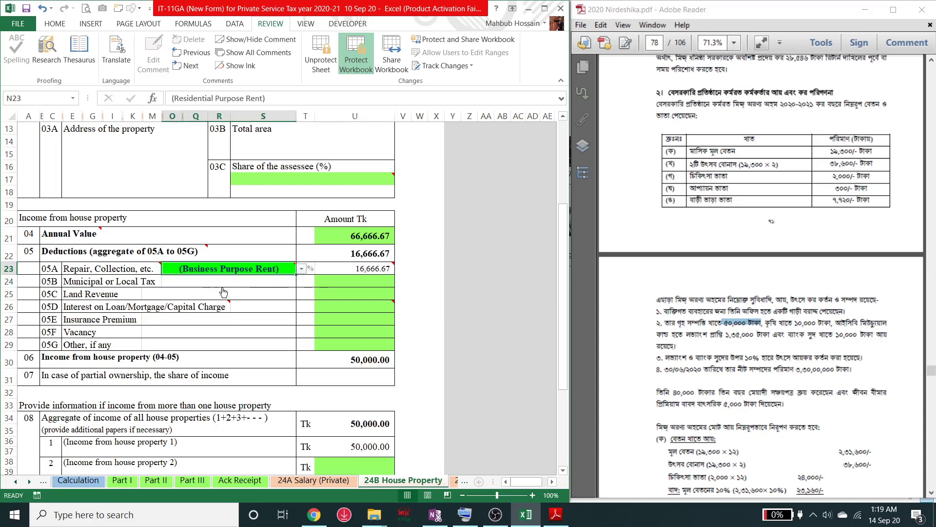
key(Return)
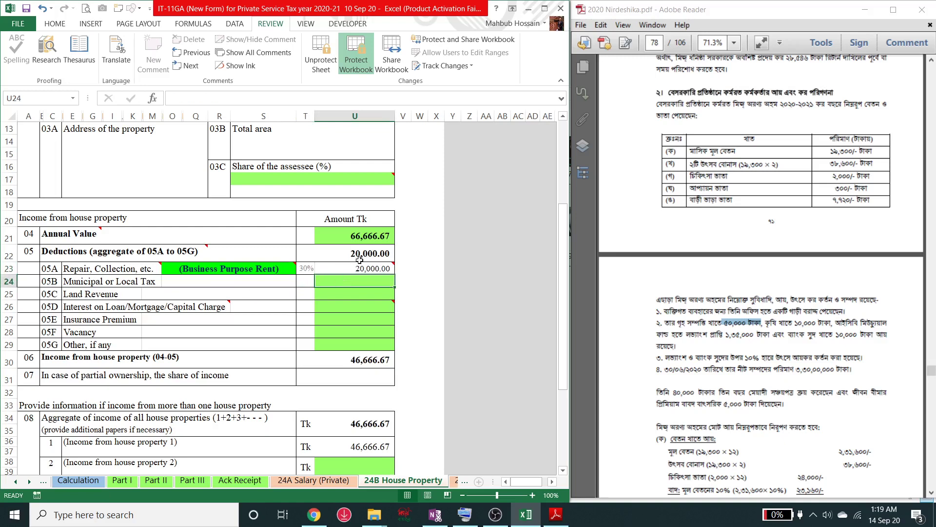
Step: Return the repair and collection deduction type to (Residential Purpose Rent)
click(290, 272)
click(302, 270)
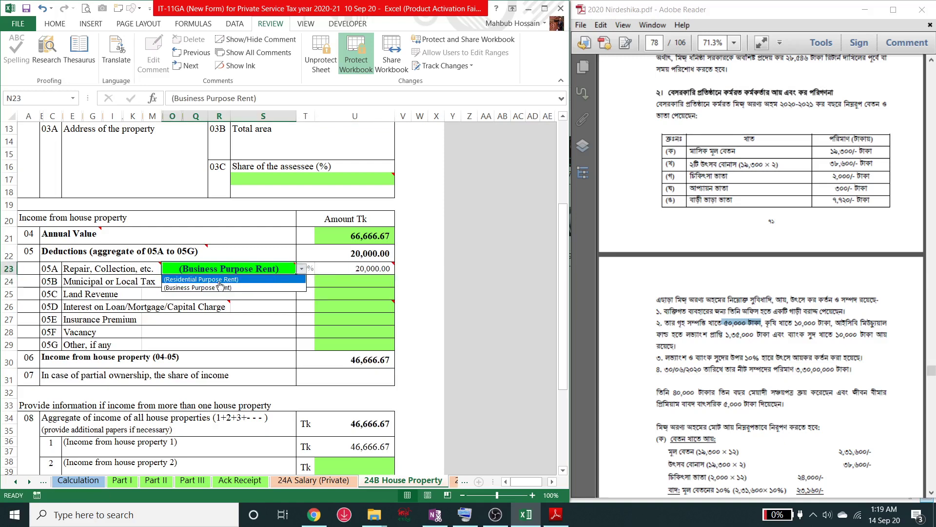
click(209, 281)
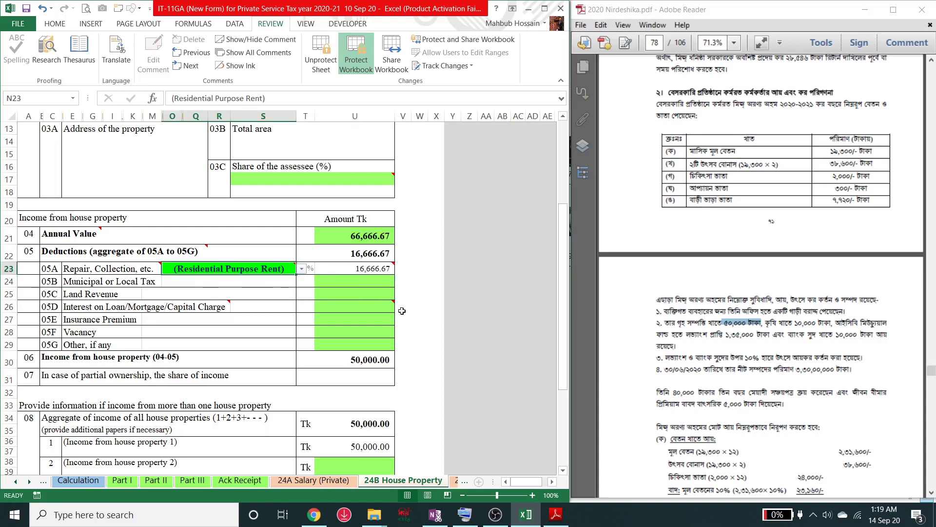
click(347, 283)
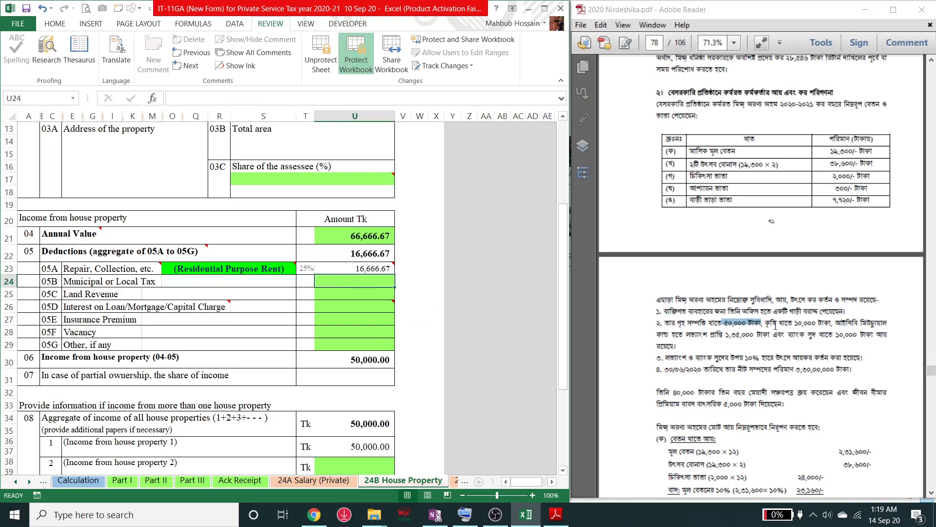
Step: Enter the PDF's agricultural income of 10000 in row 27 of the Part II sheet
drag(766, 323, 811, 322)
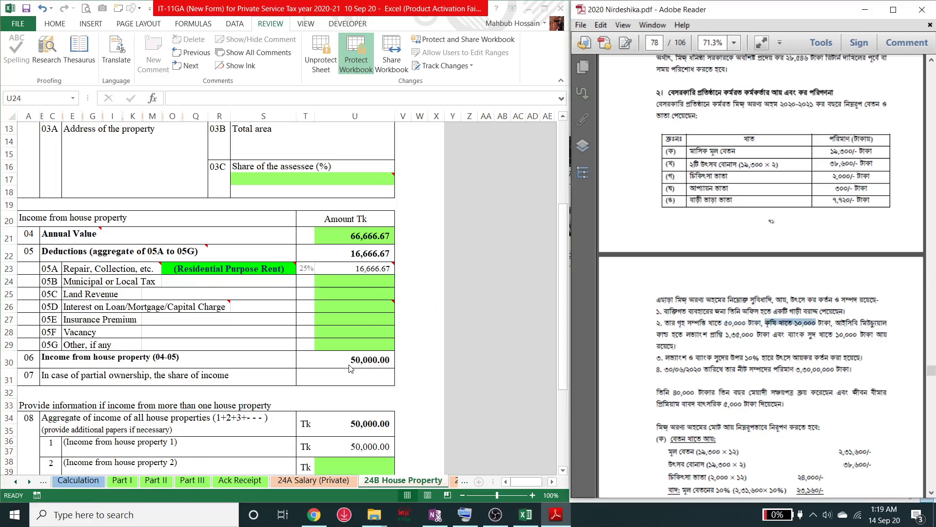
click(157, 480)
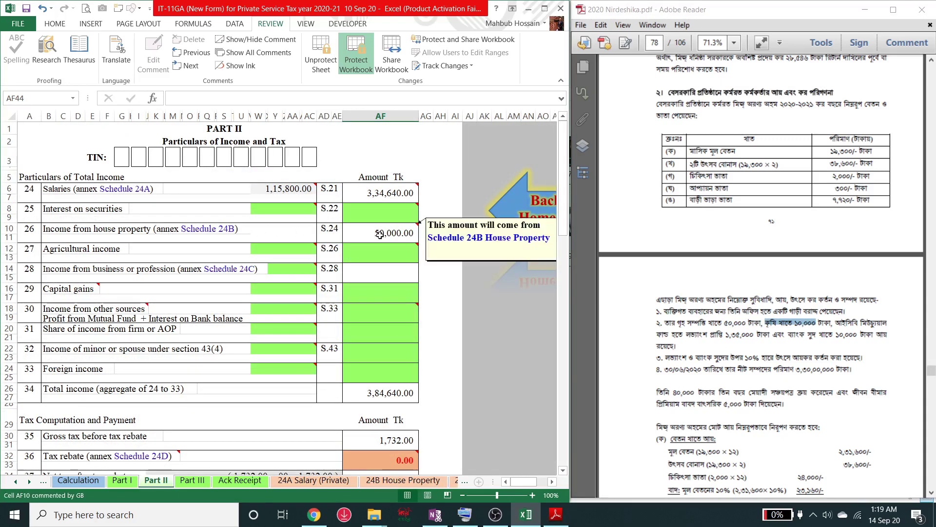
click(380, 249)
text(10000)
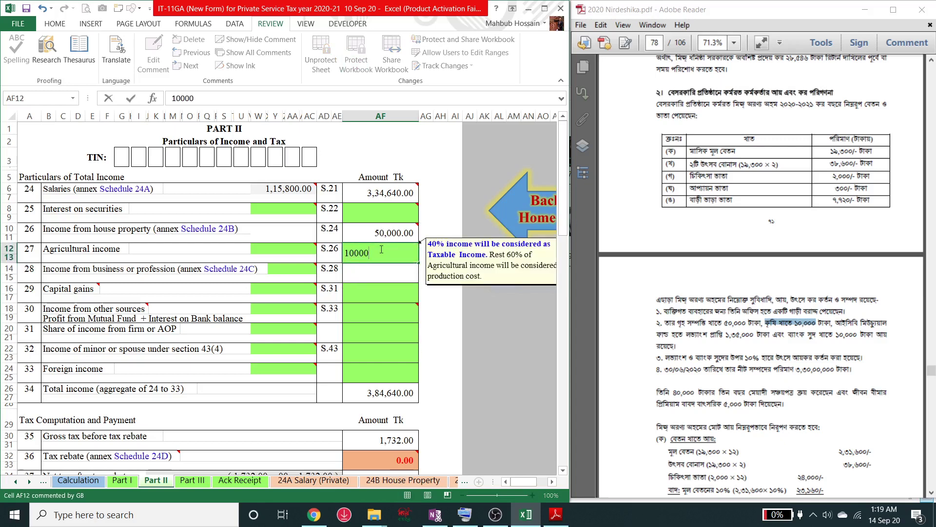
key(Return)
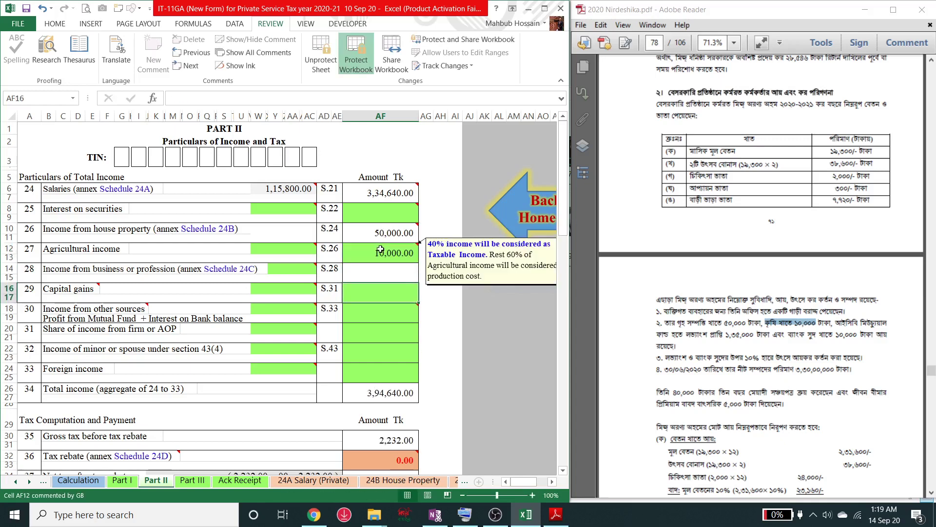
Step: Enter 25000 as the tax-free portion of income from other sources in row 30
key(Down)
key(Down)
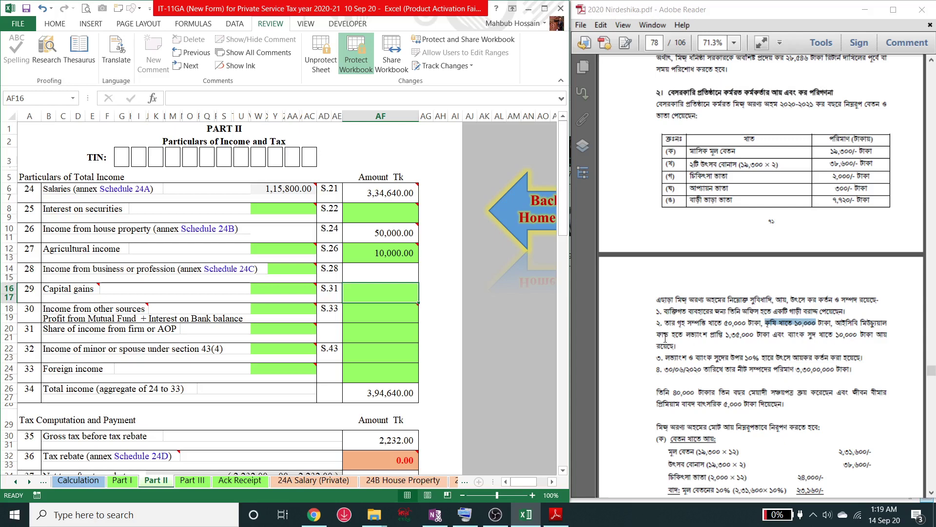
double_click(115, 320)
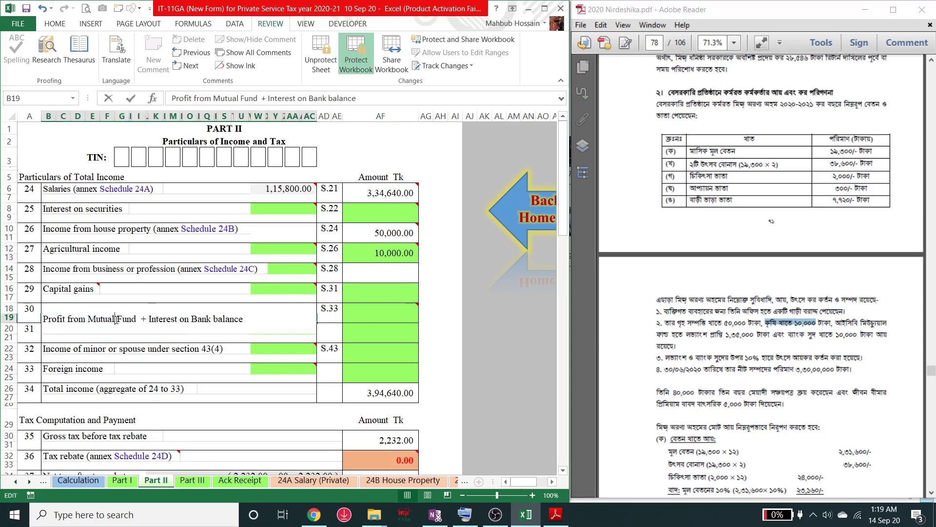
key(Tab)
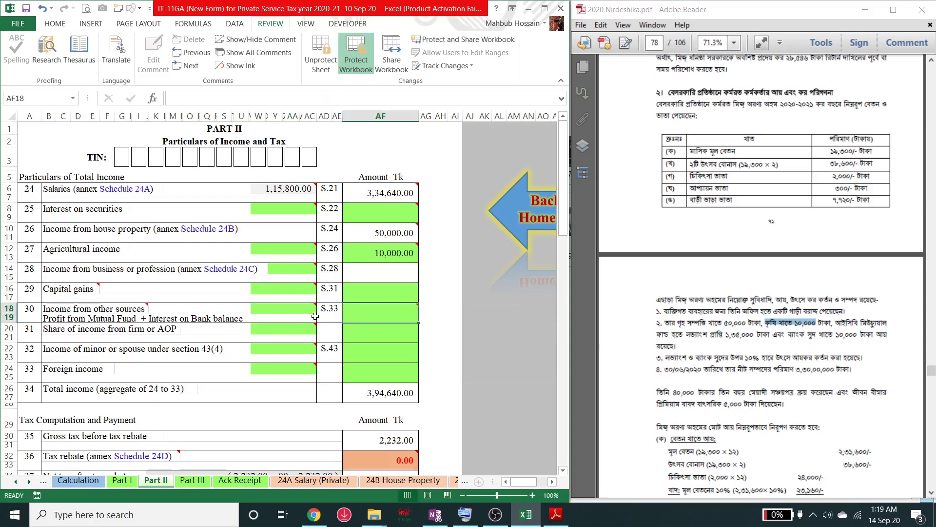
click(292, 310)
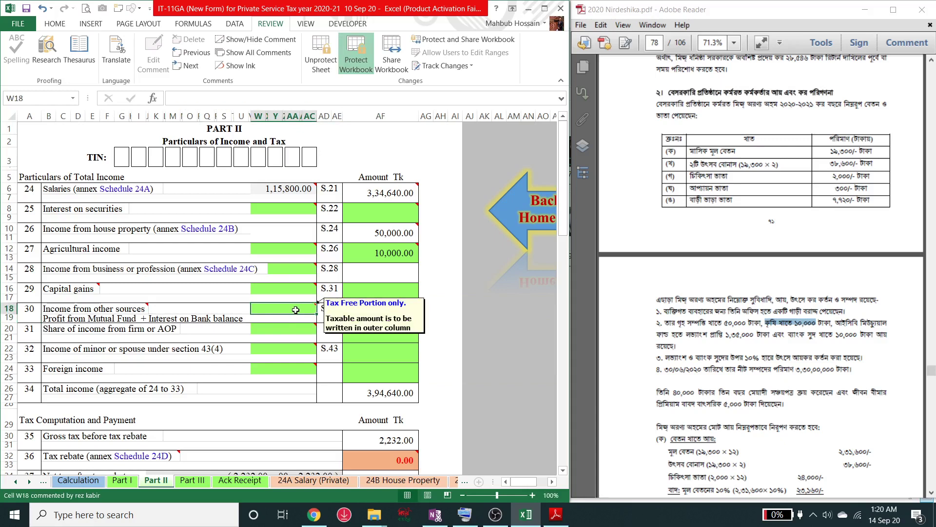
text(25000)
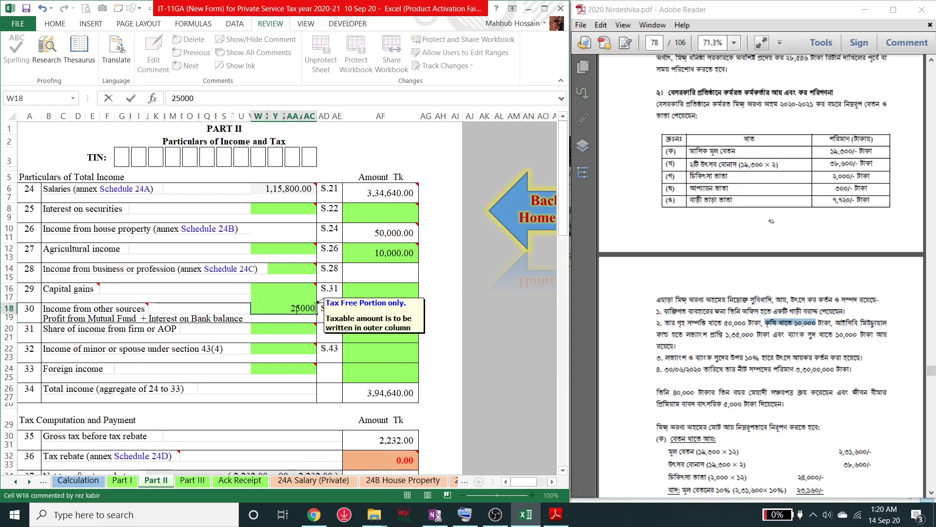
key(Tab)
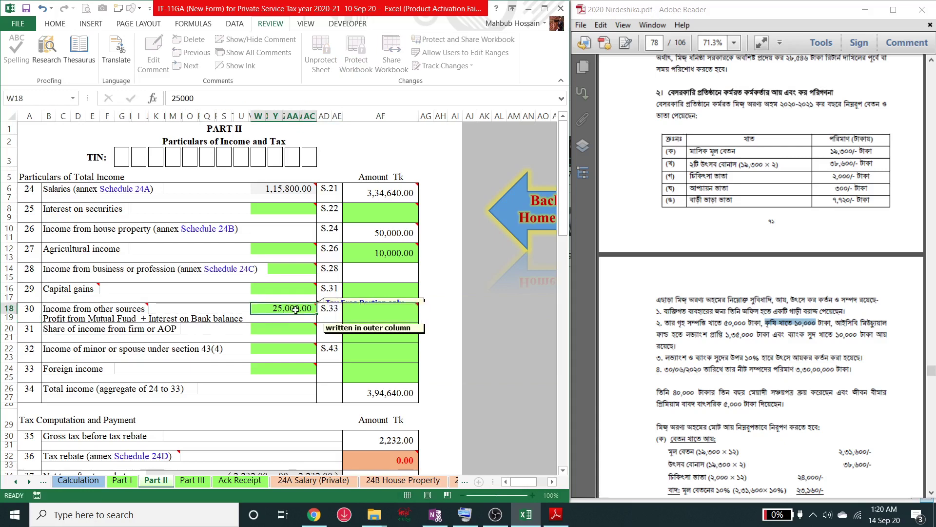
Step: Enter the taxable income from other sources as =110000+10000, covering mutual fund profit and bank interest
text(=)
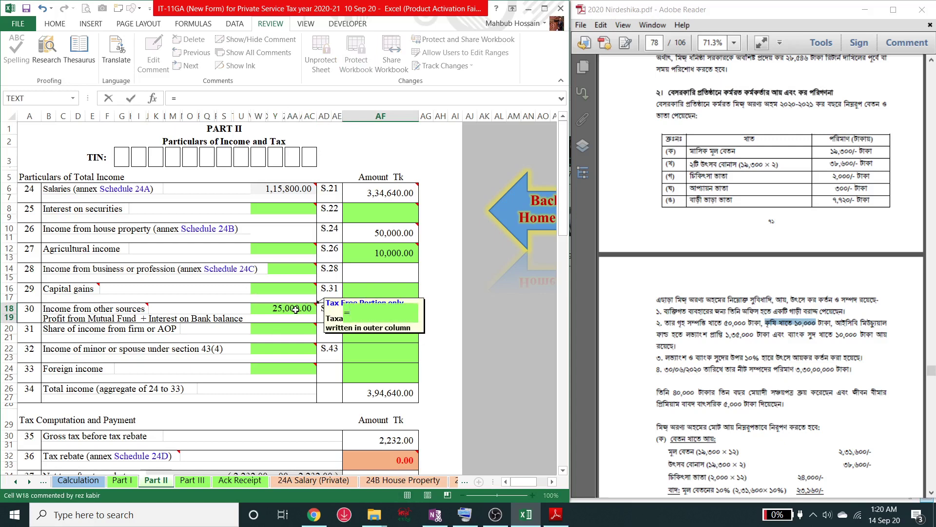
text(110000)
key(Return)
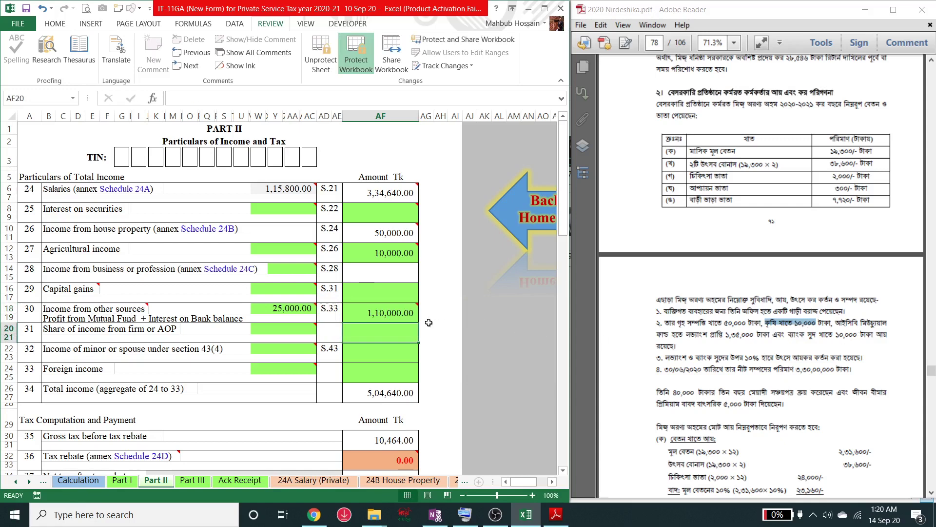
double_click(388, 315)
text(+10000)
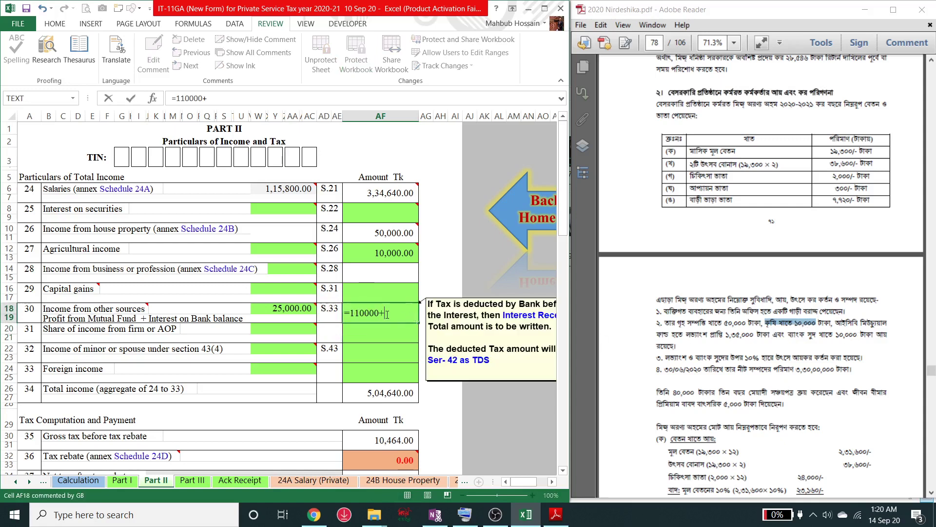
key(ctrl+Return)
key(Return)
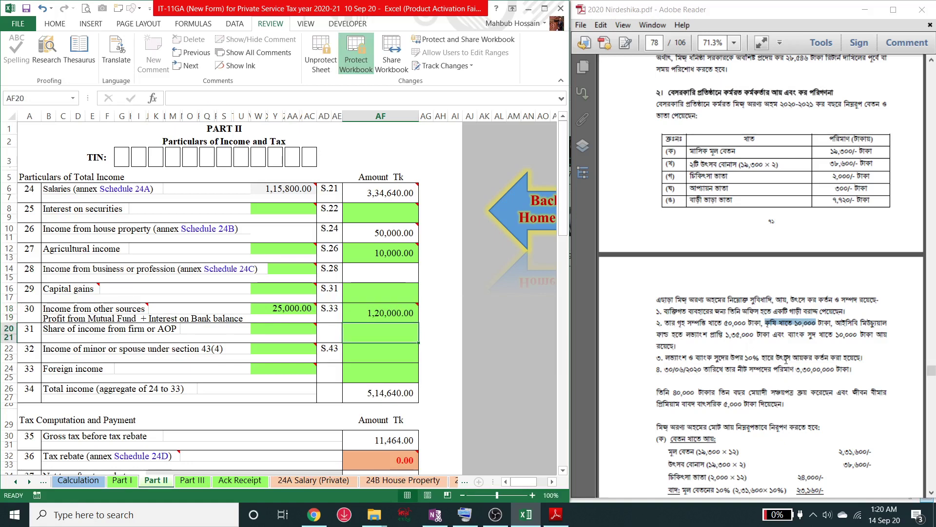
Step: Highlight the PDF's 10% source-tax statement and enter 14500 as tax deducted or collected at source in row 42
drag(851, 358, 663, 360)
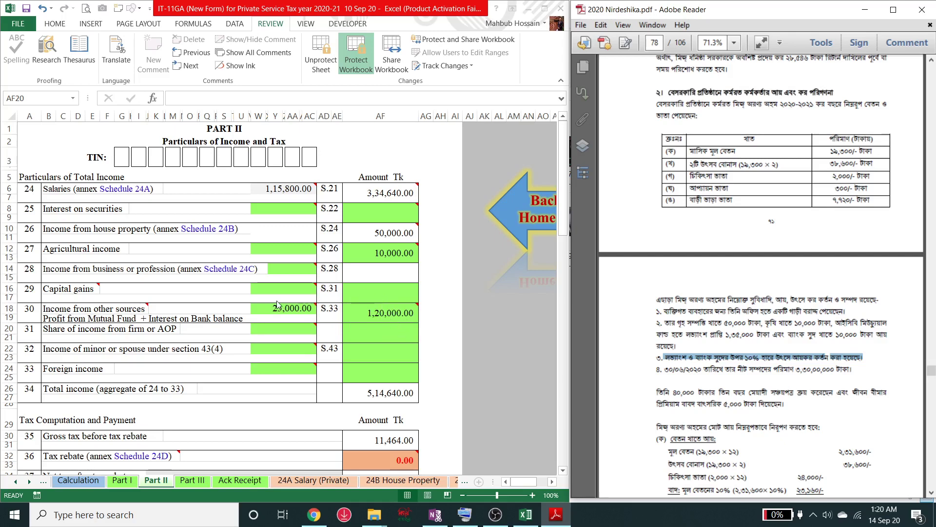
scroll(369, 315, down, 7)
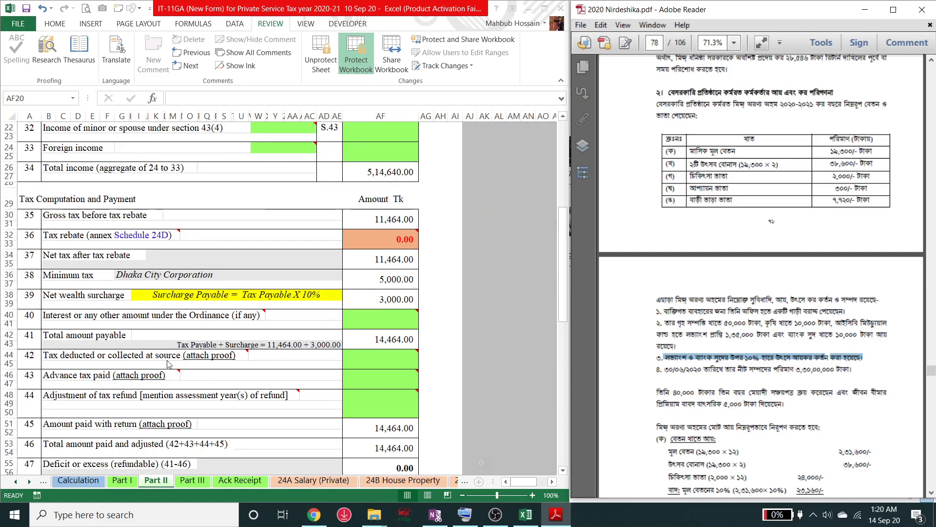
click(367, 358)
scroll(369, 361, up, 1)
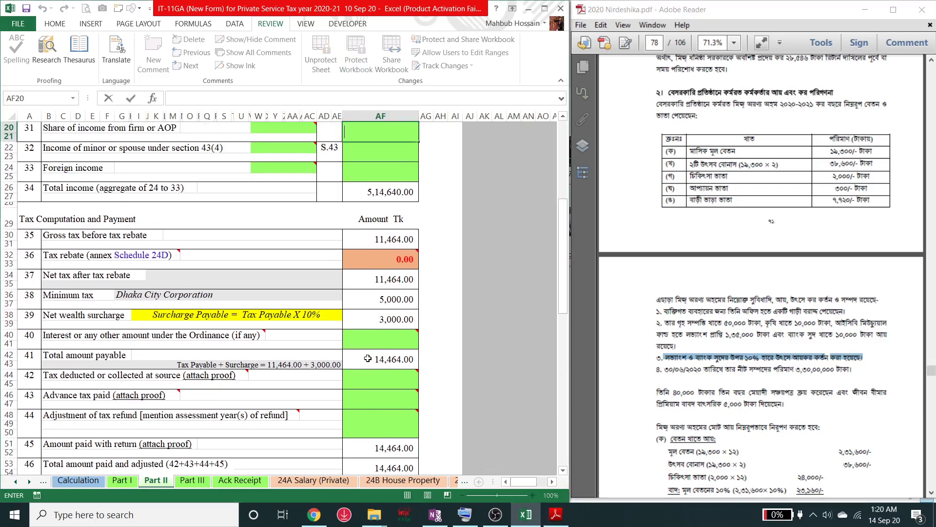
click(371, 383)
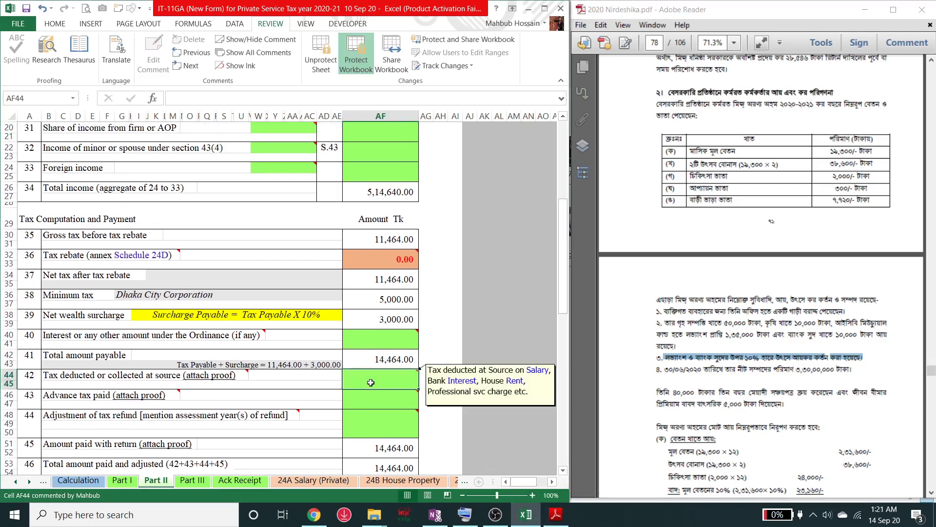
text(14500)
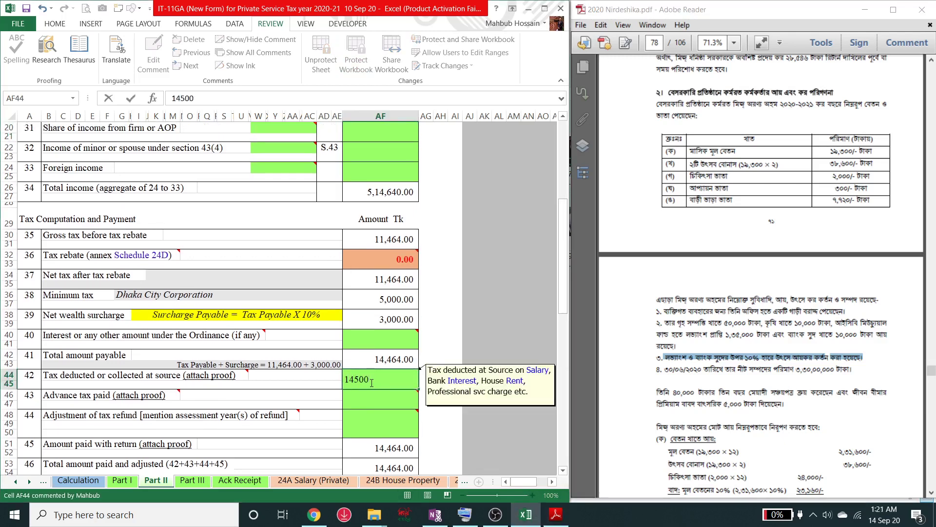
key(Return)
Step: On the 10B sheet, enter 100000 for provident fund and other fund (13C), and check the net wealth rows
scroll(370, 383, up, 4)
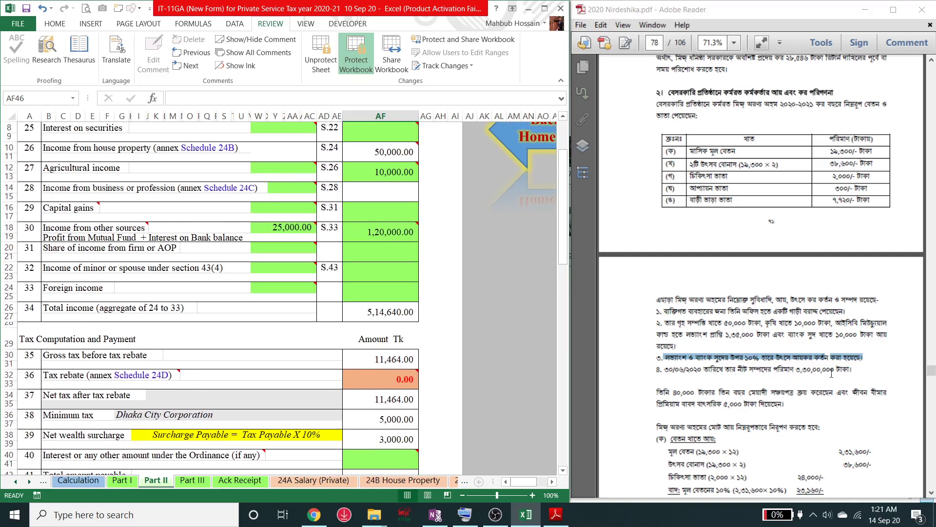
click(455, 482)
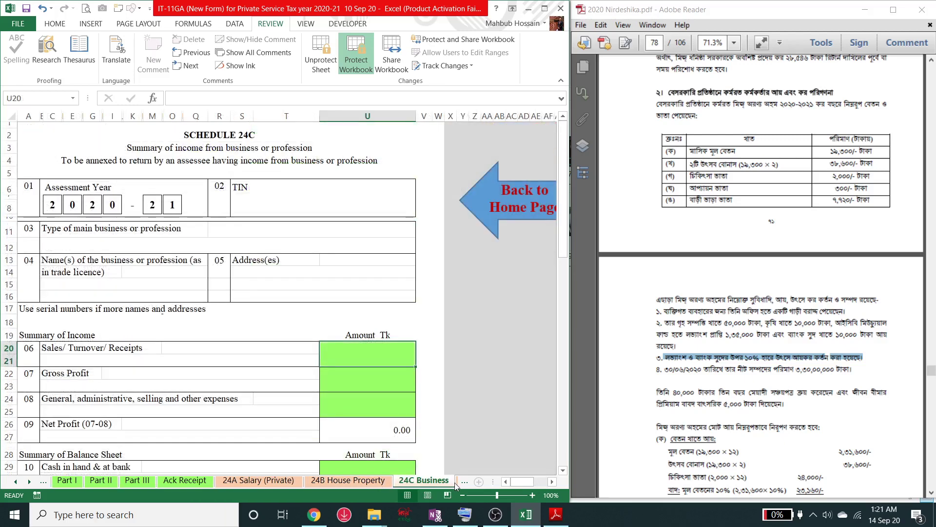
key(ctrl+Page_Down)
key(ctrl+Page_Down)
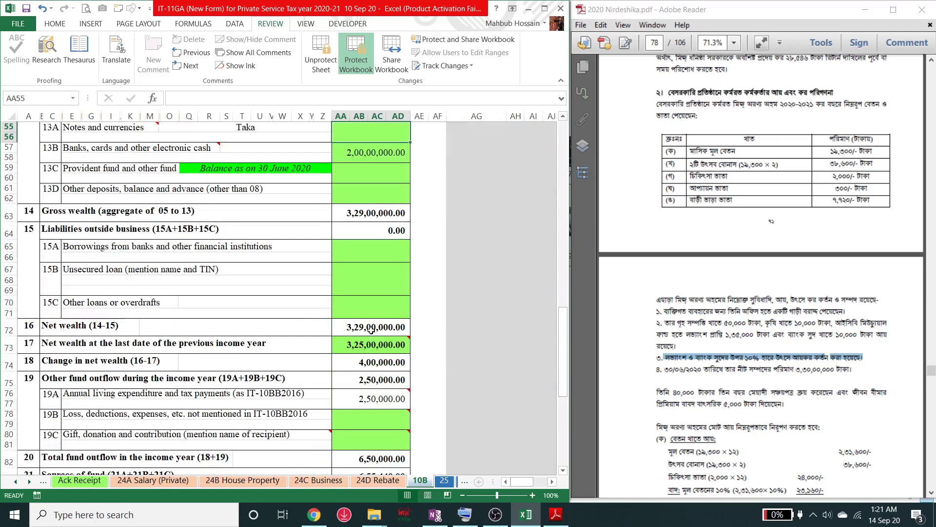
scroll(369, 198, up, 1)
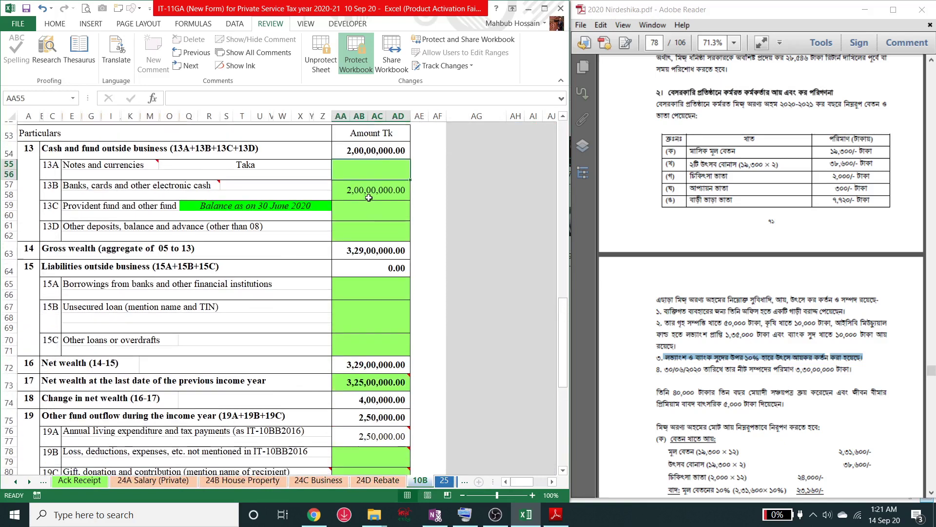
scroll(369, 197, up, 1)
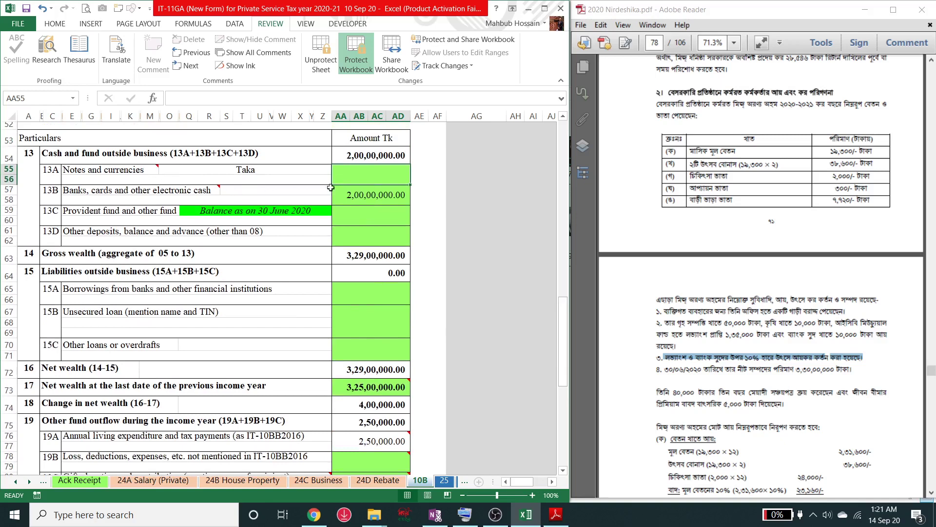
click(371, 216)
text(1,0)
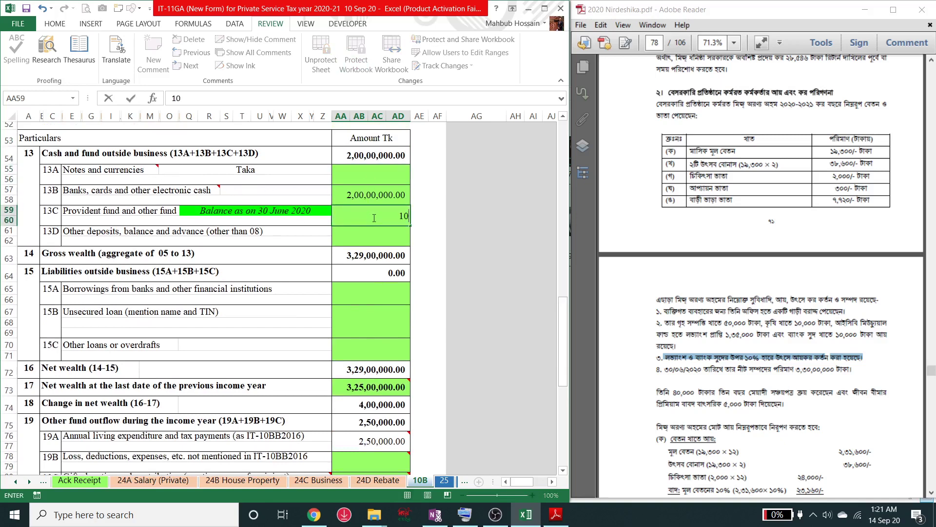
text(0,000)
key(Return)
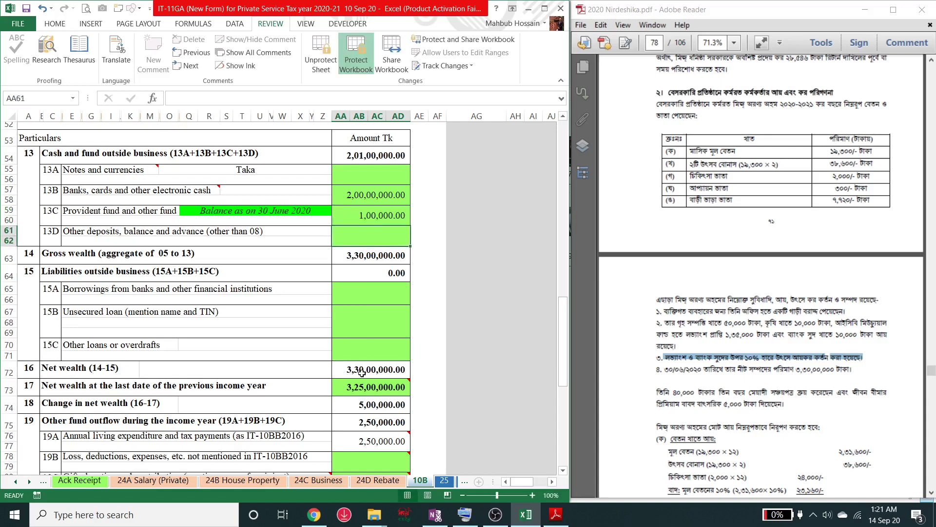
scroll(380, 361, down, 6)
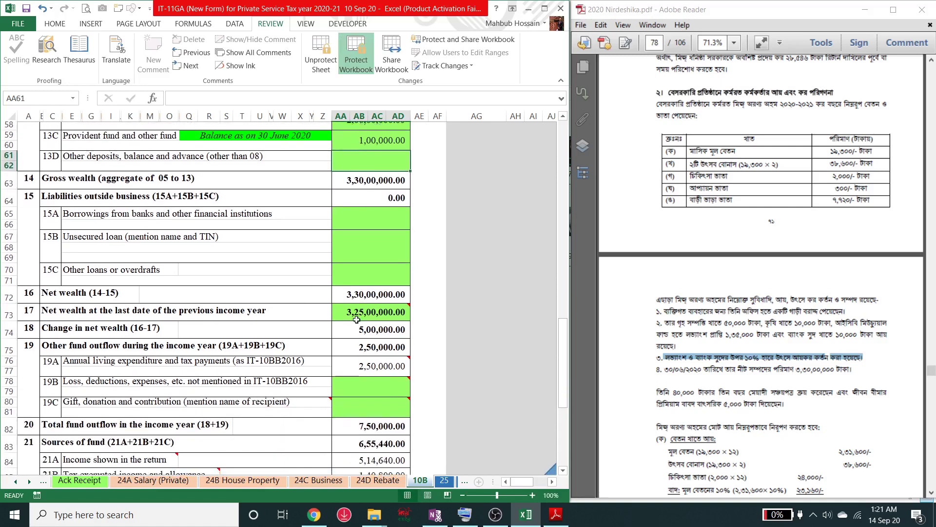
scroll(355, 335, up, 4)
scroll(355, 335, up, 1)
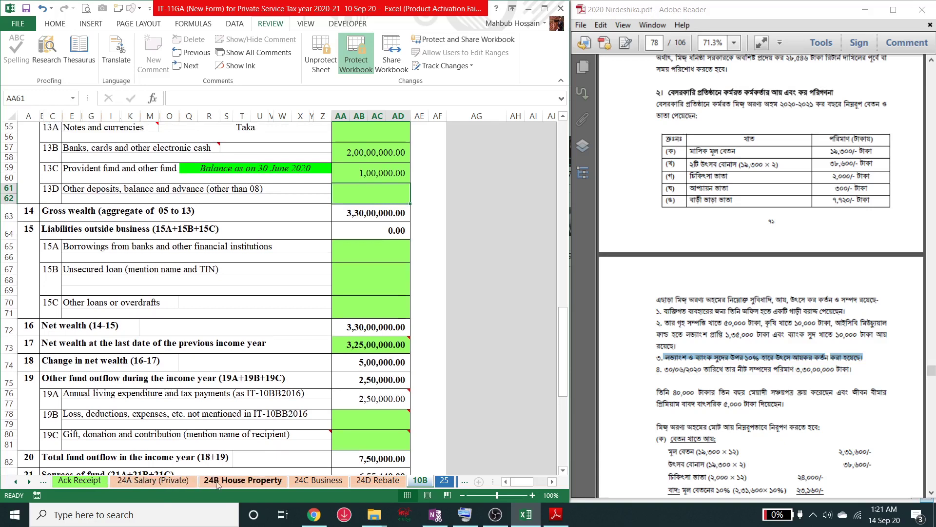
Step: Return to the Part II sheet and highlight the three-year savings certificate purchase and annual life insurance premium in the PDF
click(16, 482)
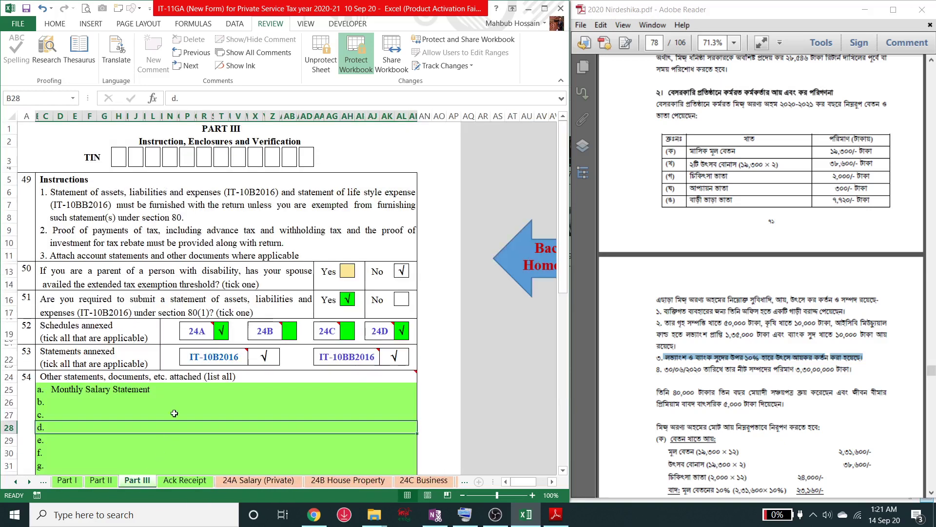
click(90, 483)
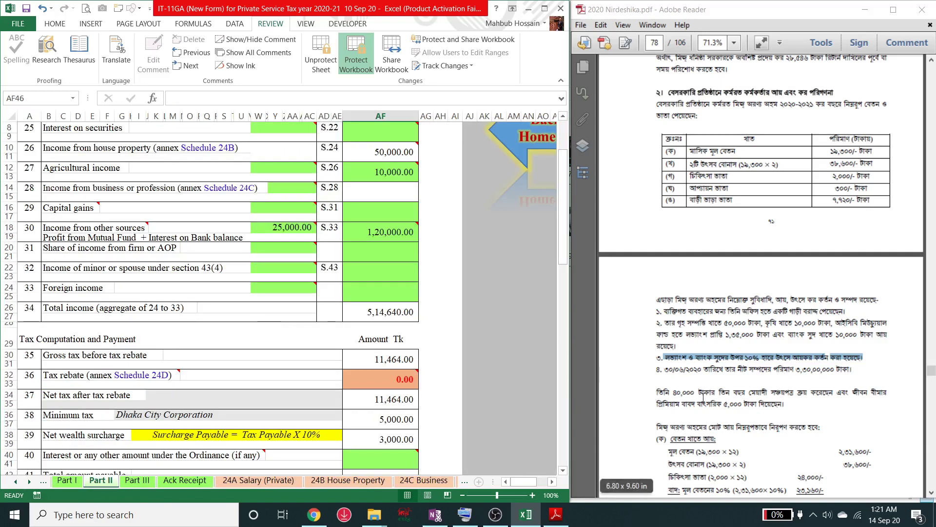
scroll(705, 398, down, 3)
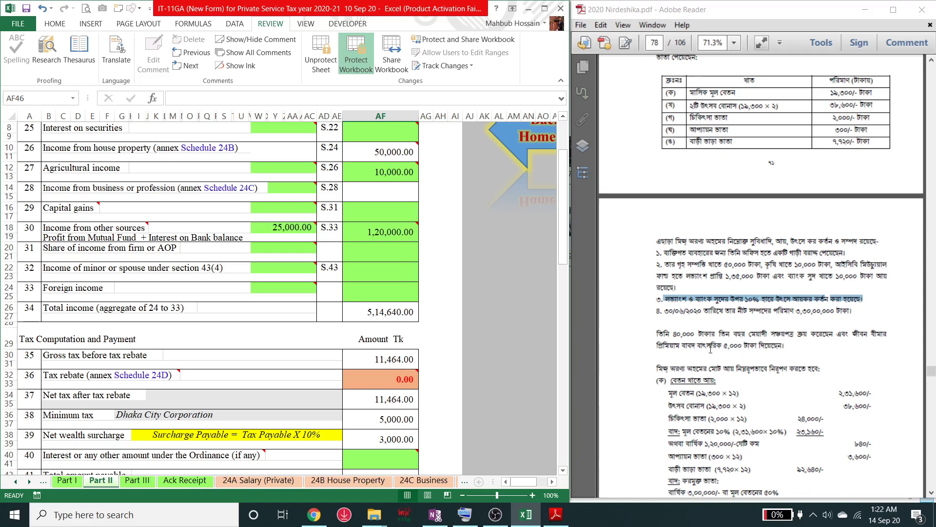
drag(675, 334, 800, 331)
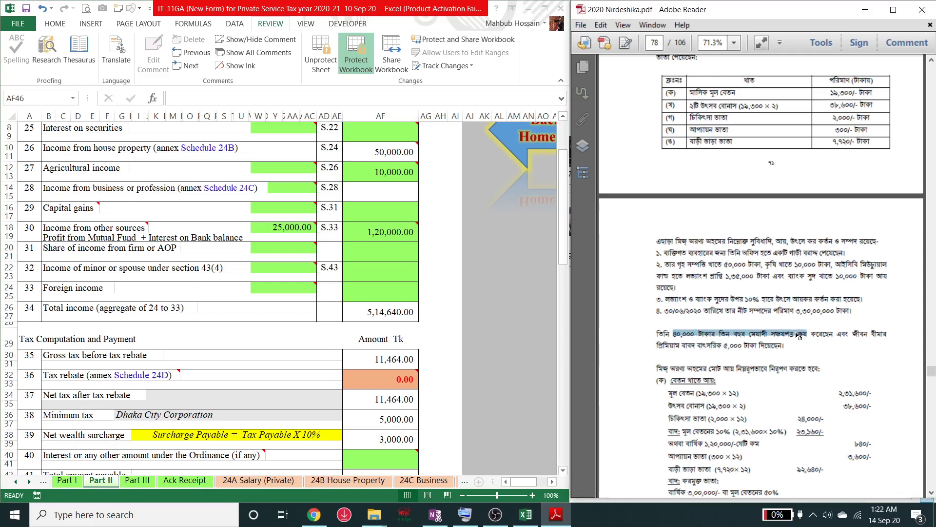
scroll(703, 340, down, 1)
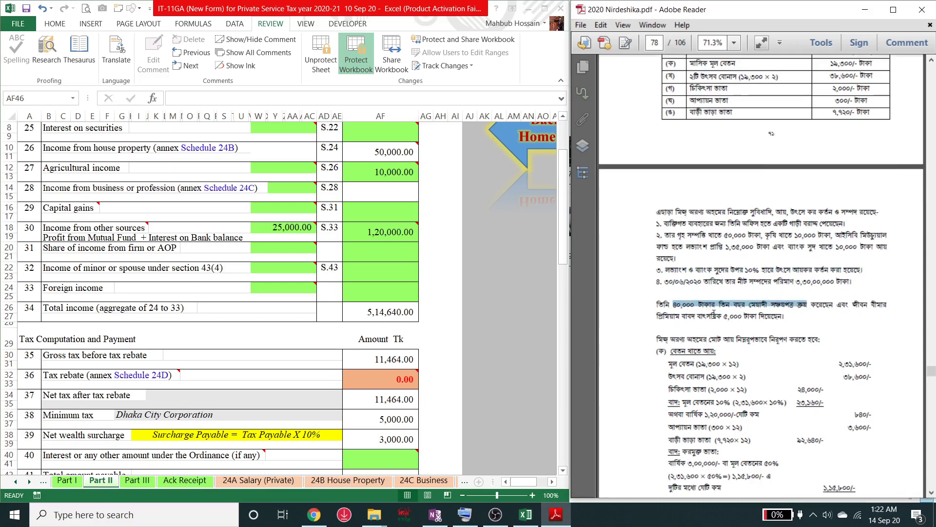
drag(657, 317, 778, 317)
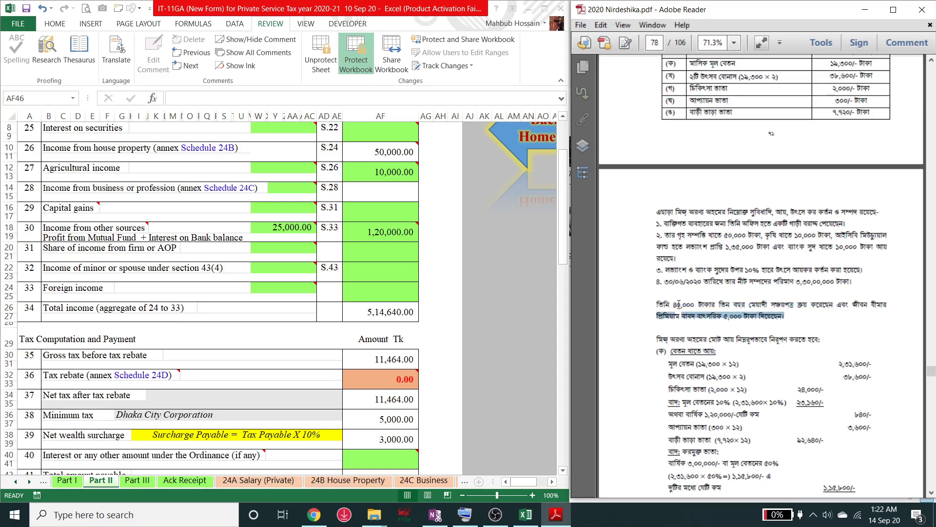
drag(674, 305, 807, 305)
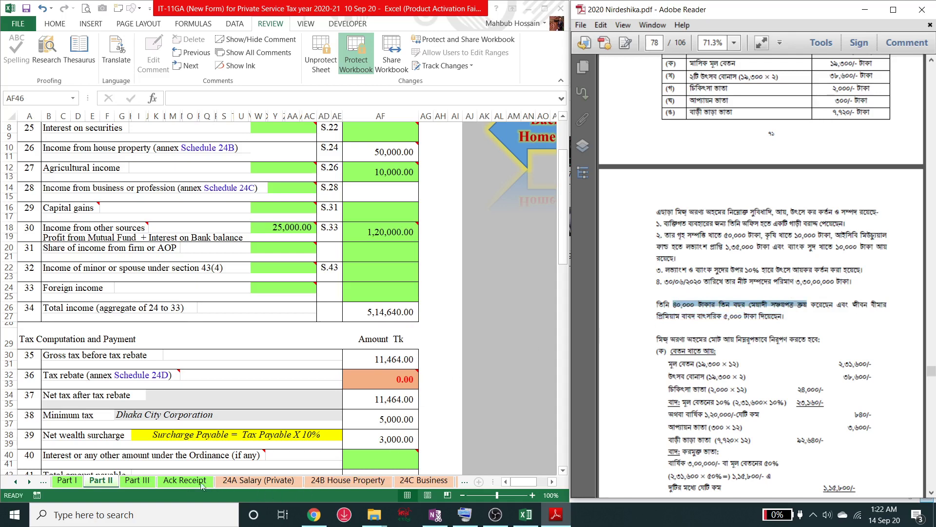
Step: On the 24D Rebate sheet, enter 40000 as the investment in approved savings certificate in row 05
click(466, 481)
click(439, 483)
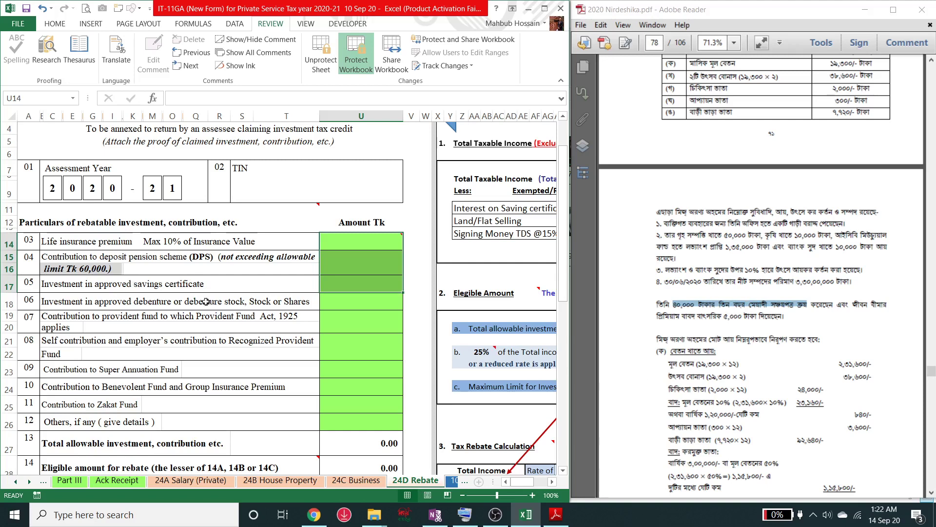
click(213, 287)
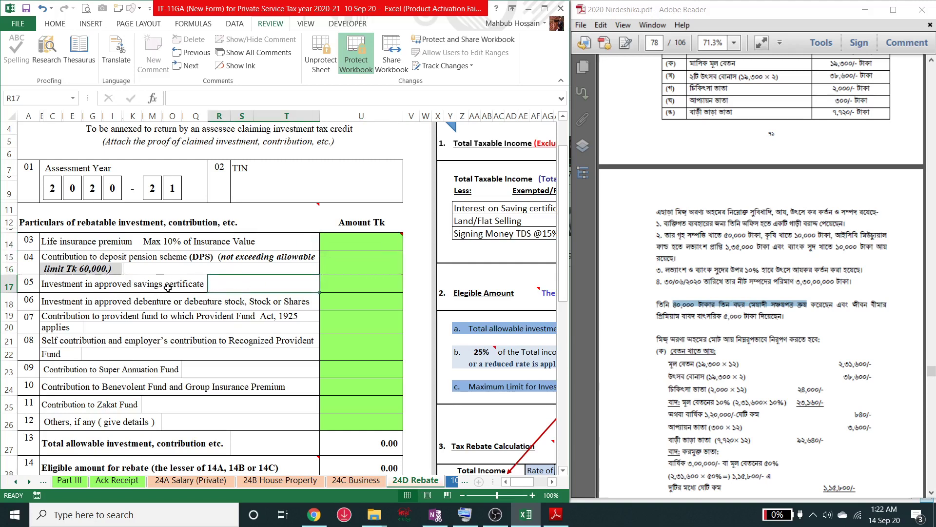
click(336, 285)
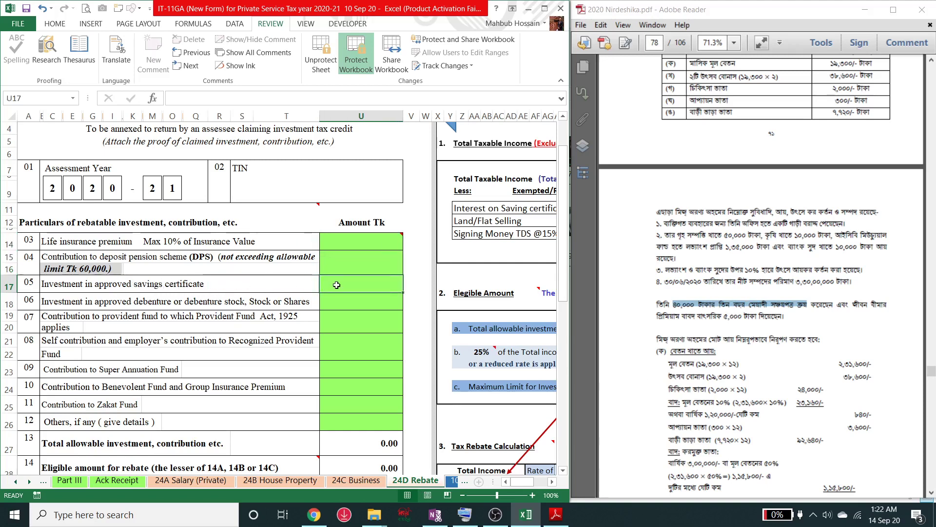
text(40,00)
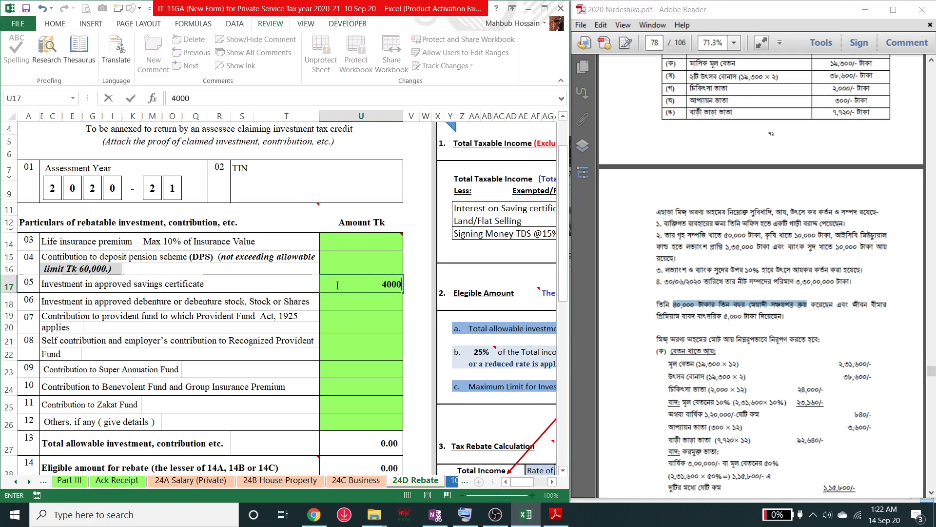
text(0)
key(Return)
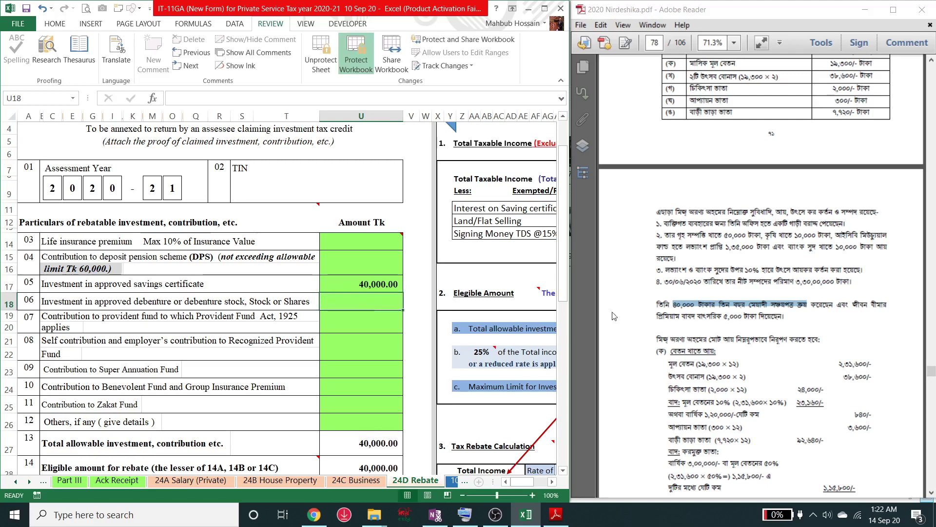
Step: Highlight the annual life insurance premium amount in the PDF and enter 5000 as life insurance premium in row 03
drag(699, 317, 761, 318)
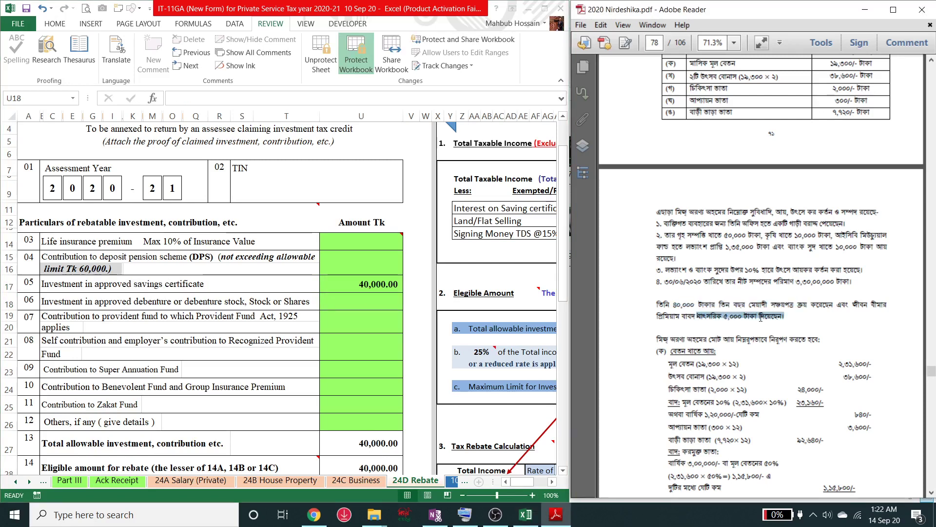
click(351, 238)
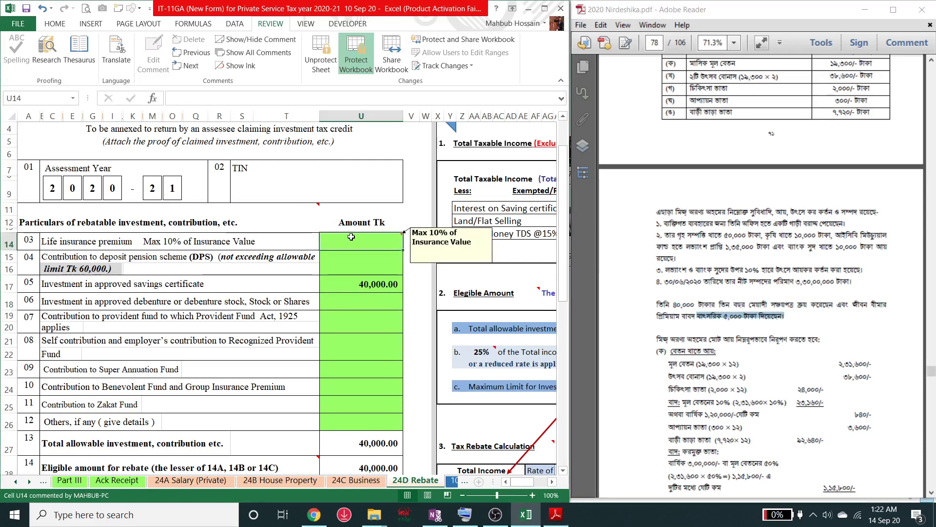
text(5000)
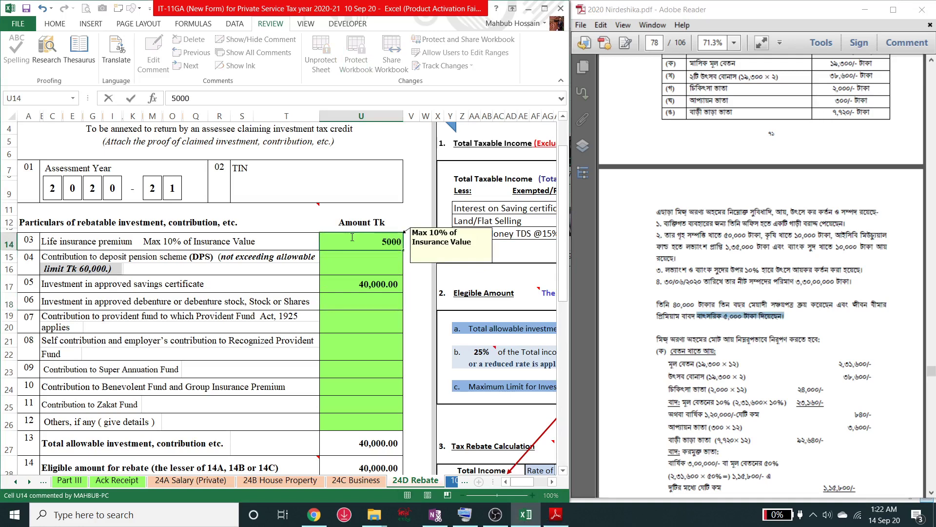
key(Return)
Step: Examine the Schedule 24D totals and the Tax Rebate Calculation beside them
scroll(305, 257, down, 4)
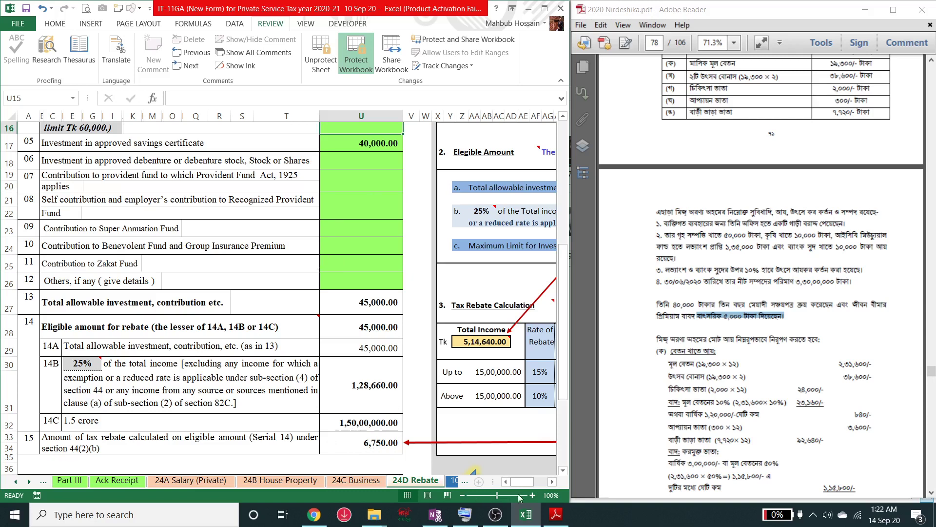
click(552, 481)
click(552, 483)
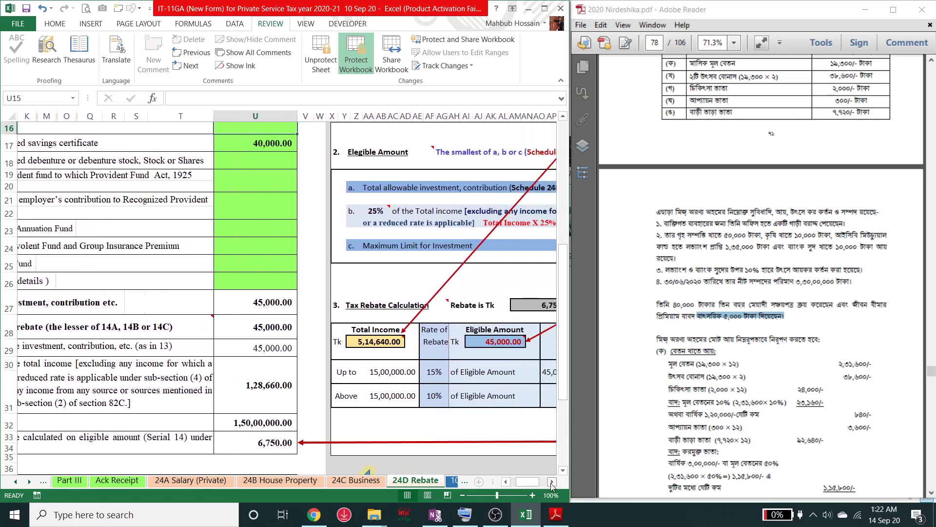
click(506, 482)
scroll(321, 358, up, 5)
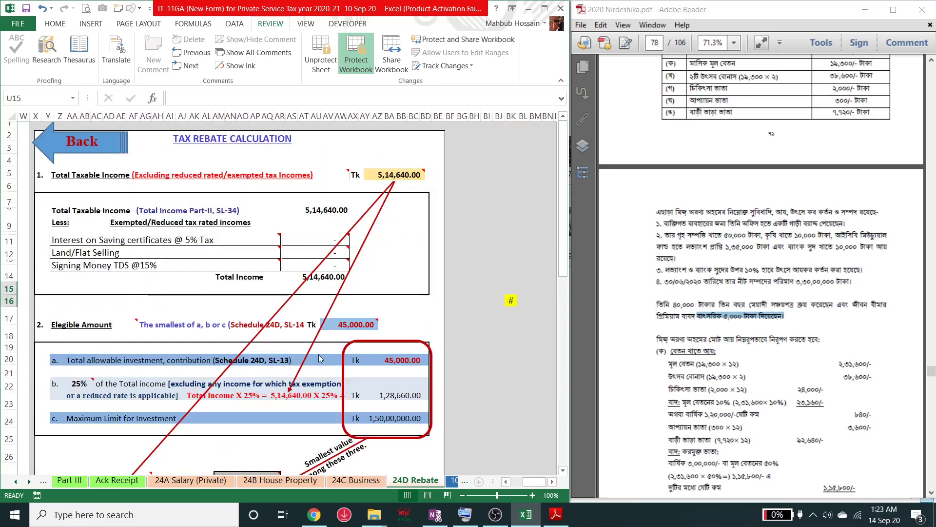
Step: Compare the Part II total income in row 34 with the total taxable income in the 24D rebate calculation
click(16, 482)
click(67, 481)
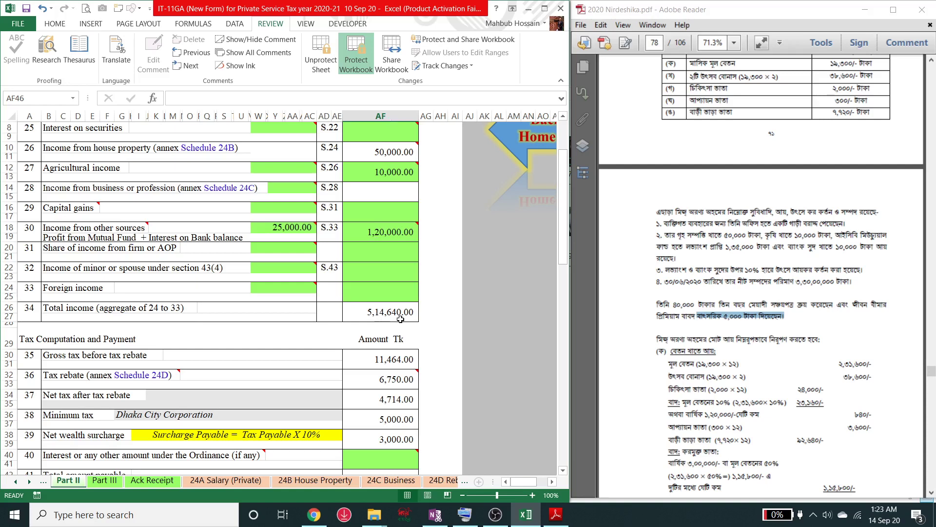
click(441, 481)
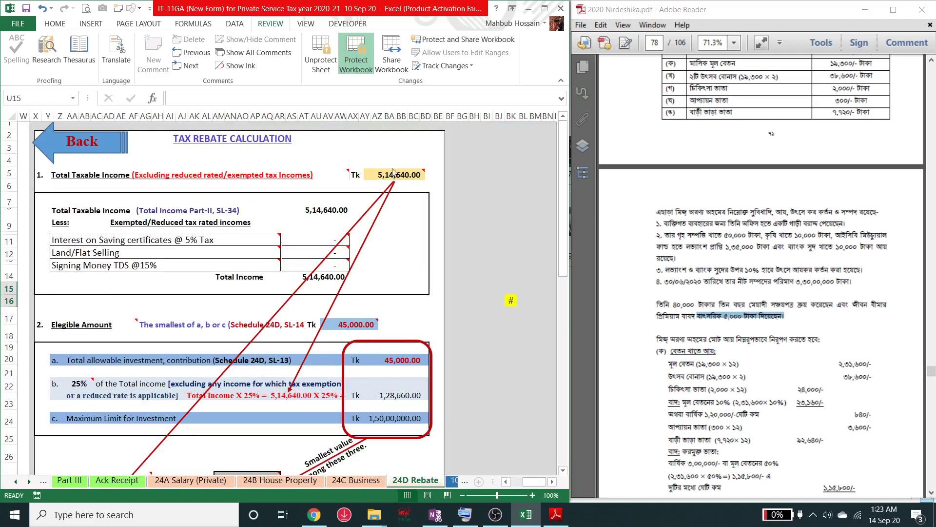
scroll(396, 182, down, 1)
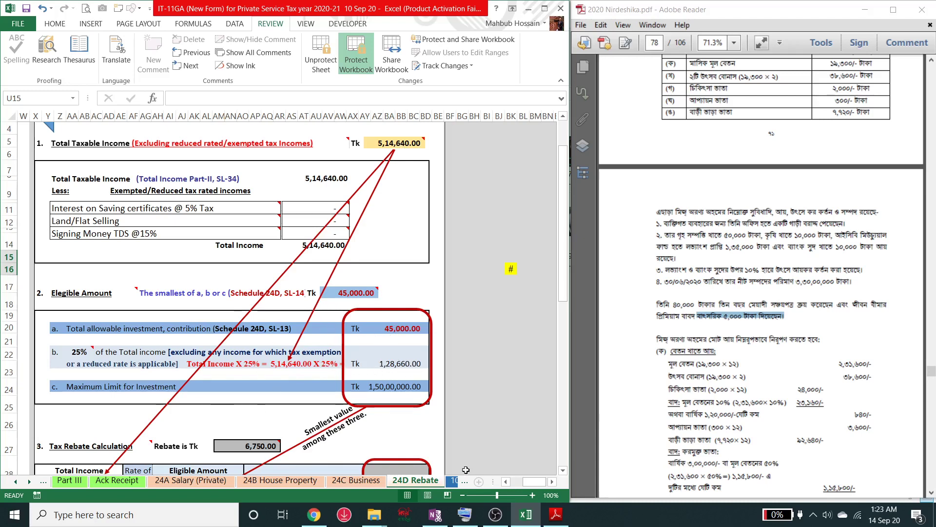
Step: Trace how the eligible amount and the rebate are derived from the Schedule 24D investments and the rebate rate table
click(506, 482)
click(506, 483)
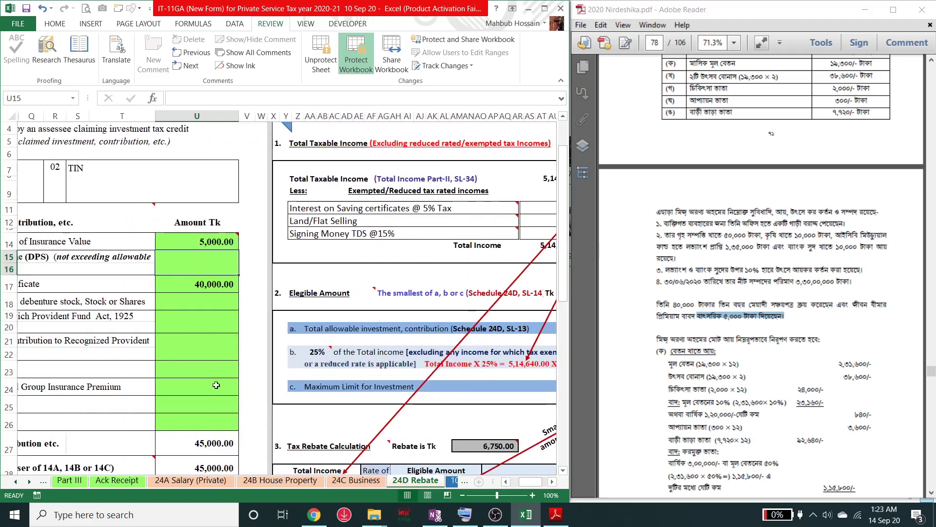
click(553, 482)
click(552, 482)
click(552, 482)
click(552, 482)
click(553, 482)
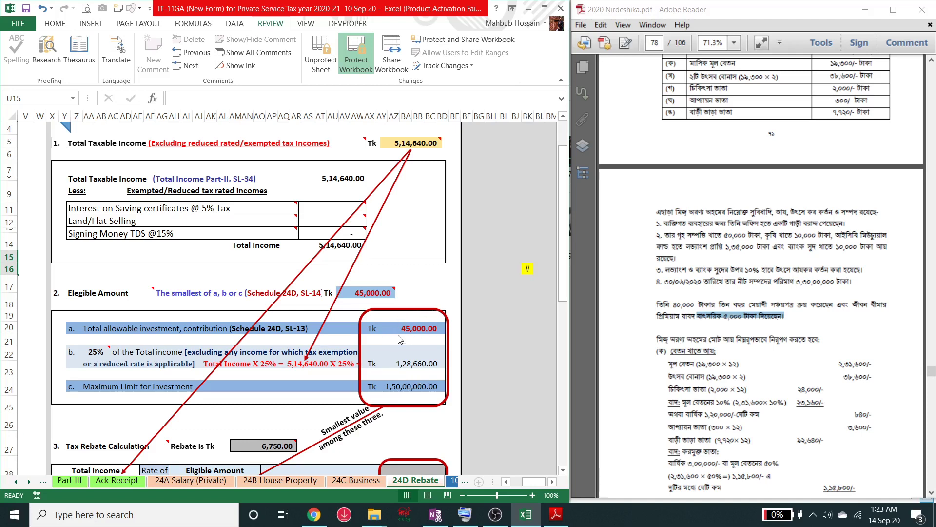
scroll(412, 337, down, 4)
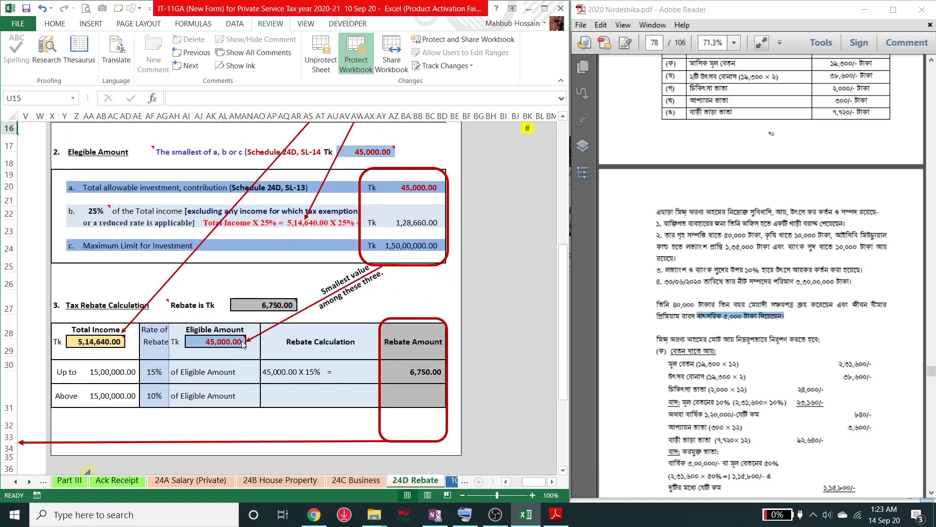
scroll(134, 304, up, 5)
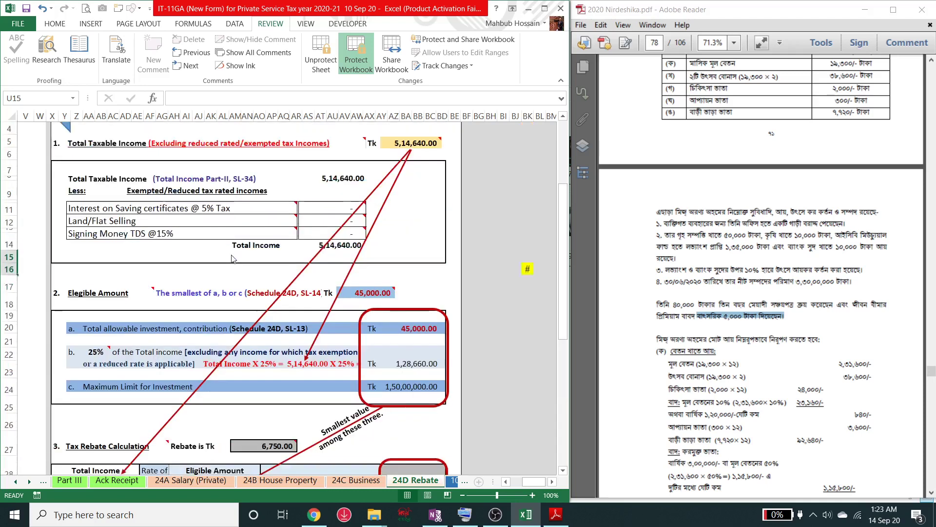
scroll(115, 370, down, 4)
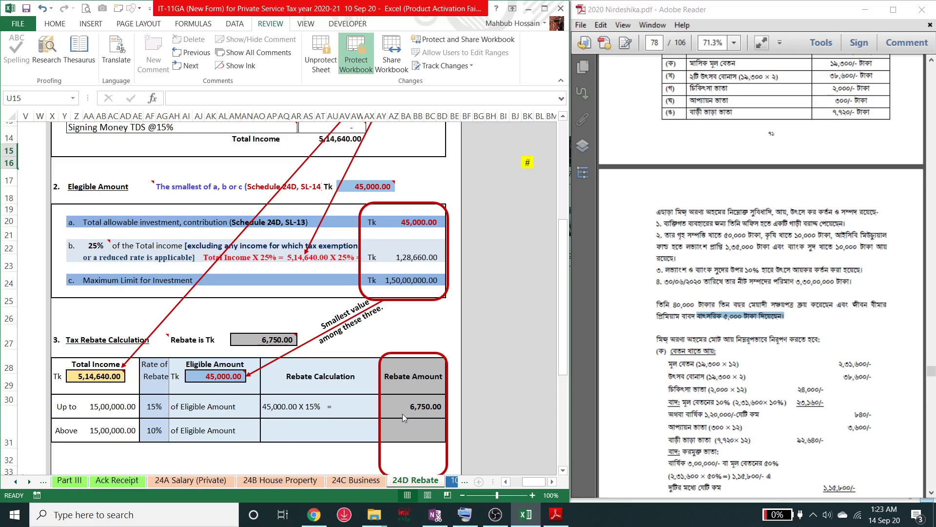
scroll(532, 485, down, 2)
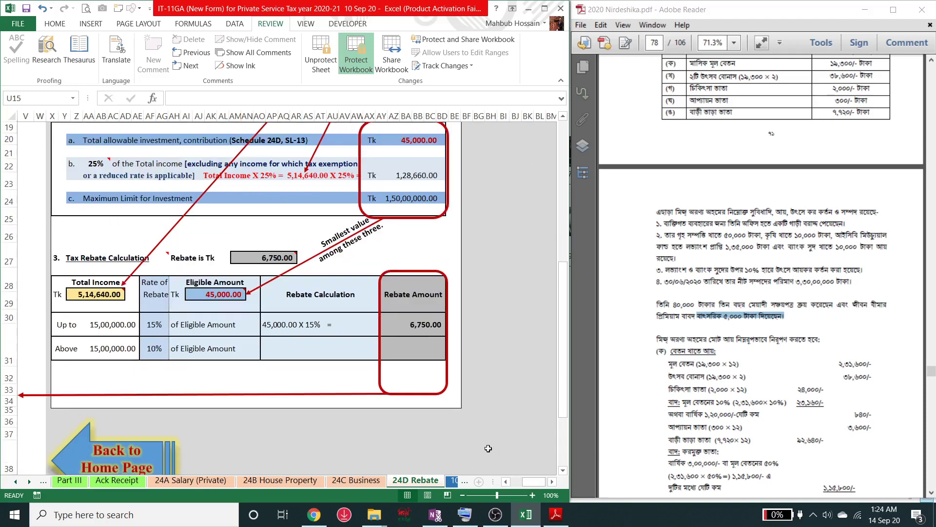
drag(532, 484, 519, 484)
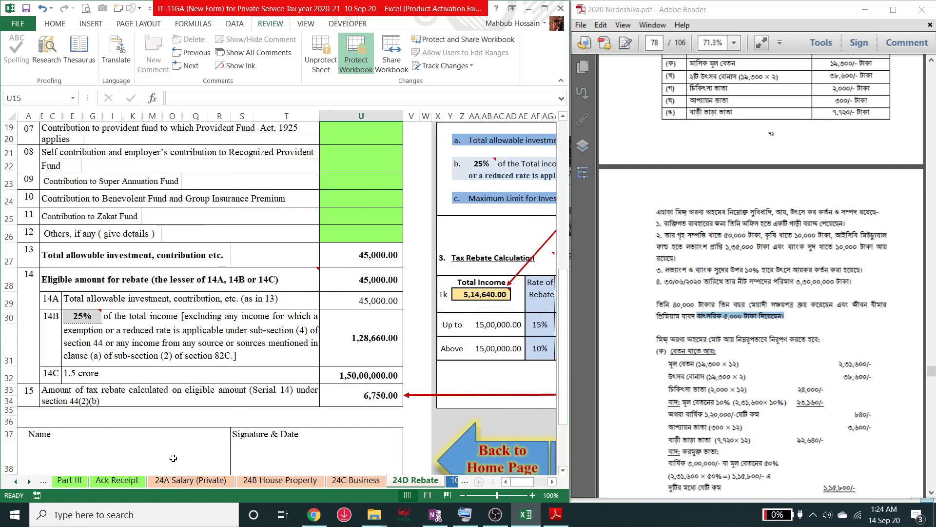
Step: Check the tax rebate in Part II, and review the slab-wise tax, rebate and tax payable on the Calculation sheet
click(16, 481)
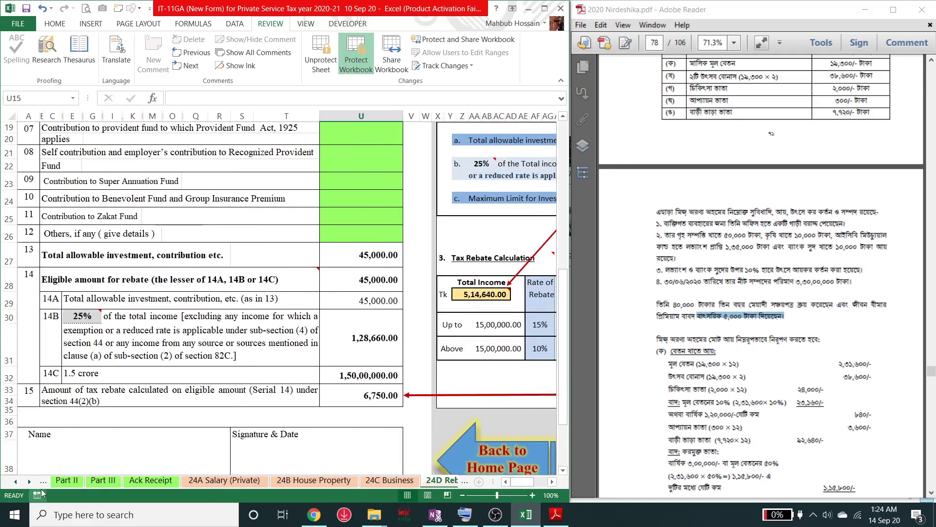
click(68, 480)
mouse_move(373, 374)
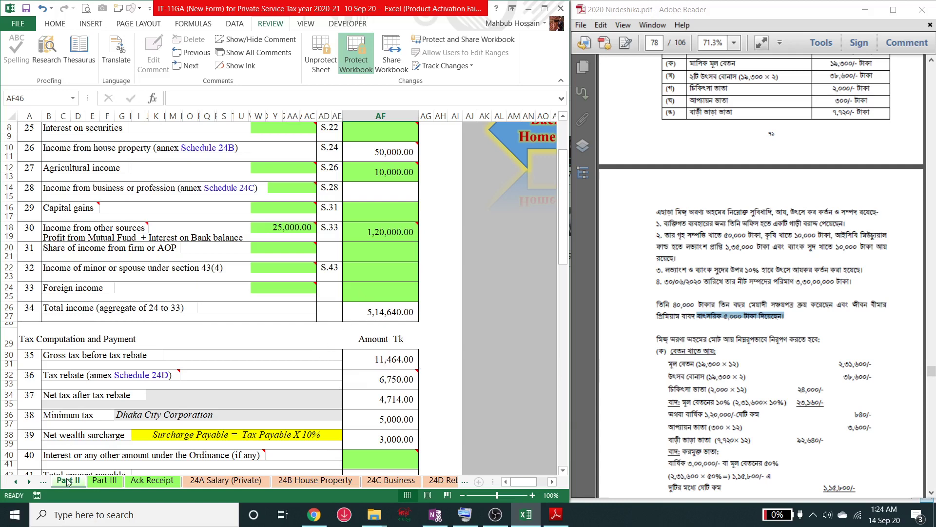
click(17, 481)
click(16, 481)
click(111, 481)
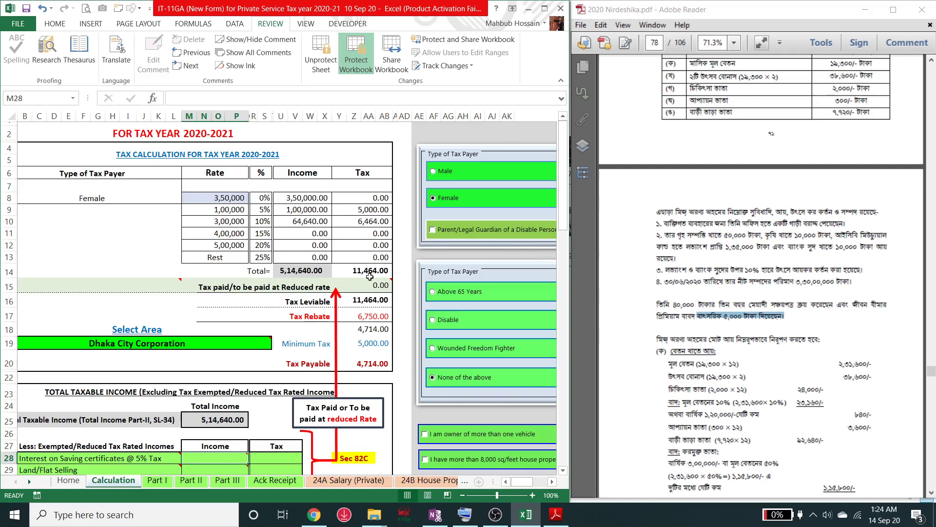
mouse_move(373, 283)
Step: Review the Part II tax computation and payment rows from gross tax to tax exempted income
click(191, 482)
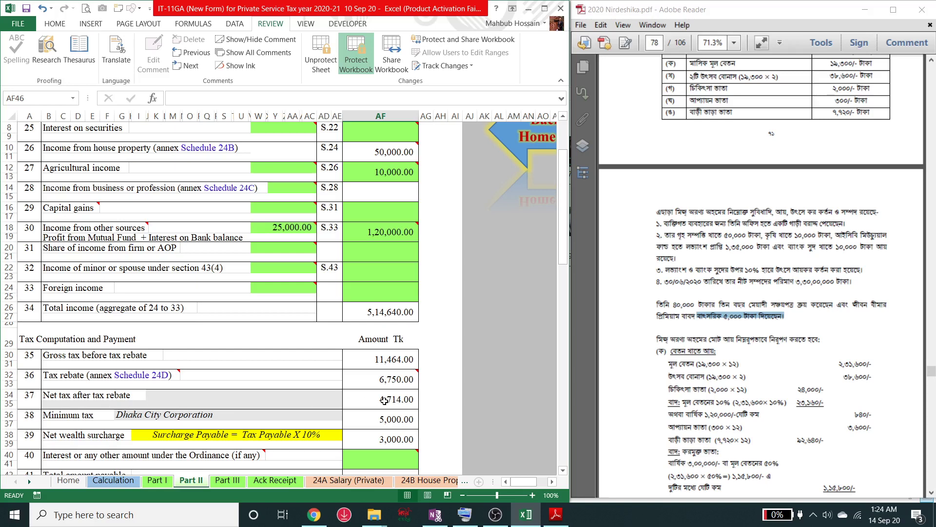
scroll(380, 391, down, 2)
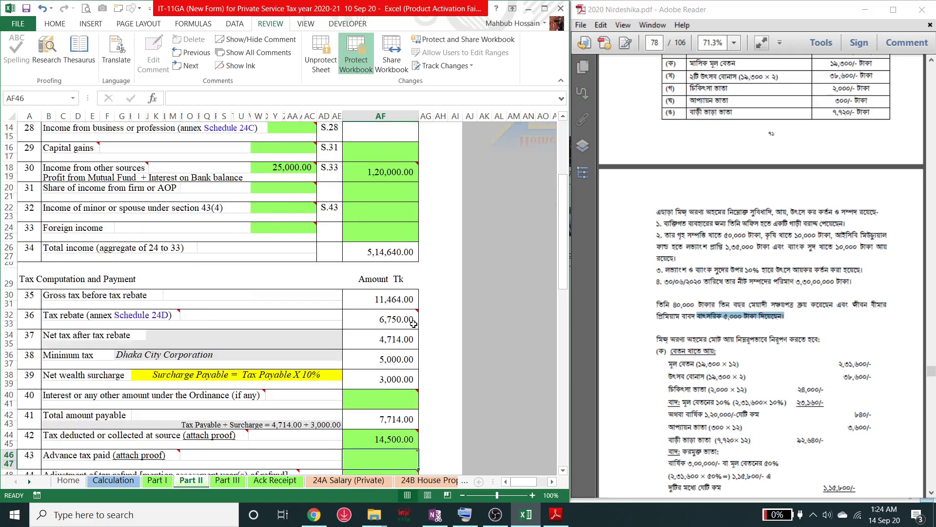
mouse_move(407, 328)
scroll(391, 342, down, 3)
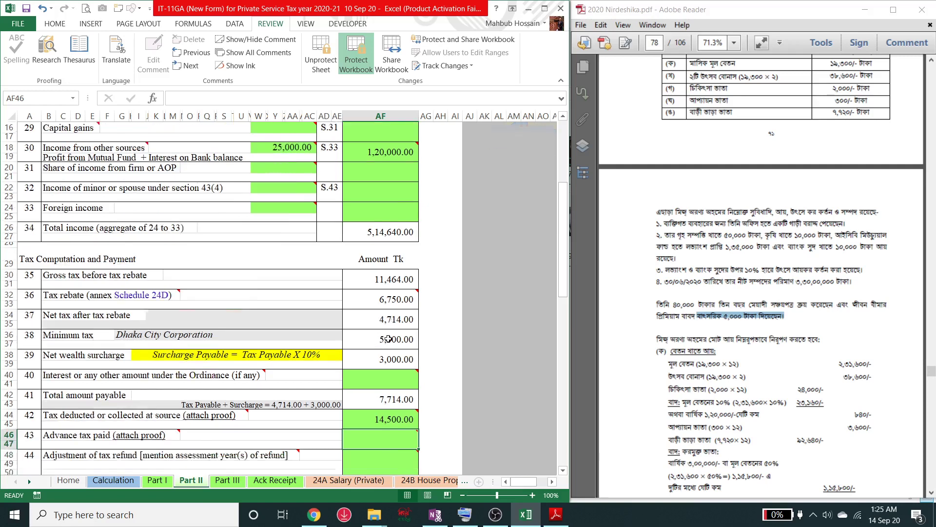
scroll(387, 281, down, 1)
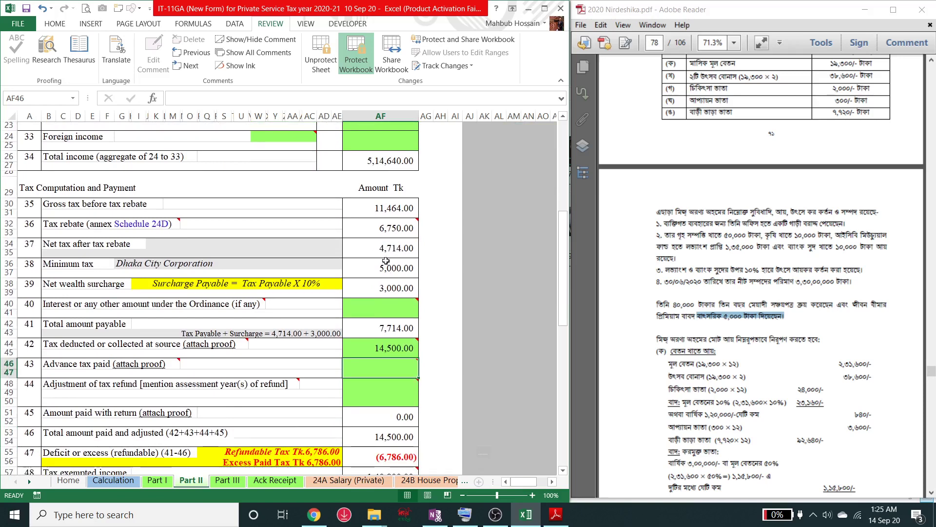
scroll(375, 272, down, 2)
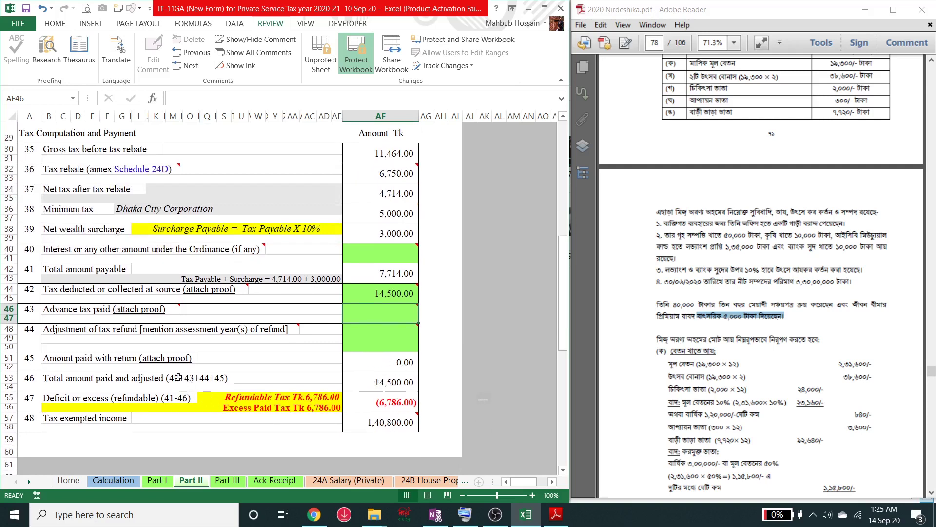
Step: Clear the tax deducted at source in row 42 to check the effect on net and minimum tax, and undo the deletion
scroll(146, 351, up, 1)
click(386, 320)
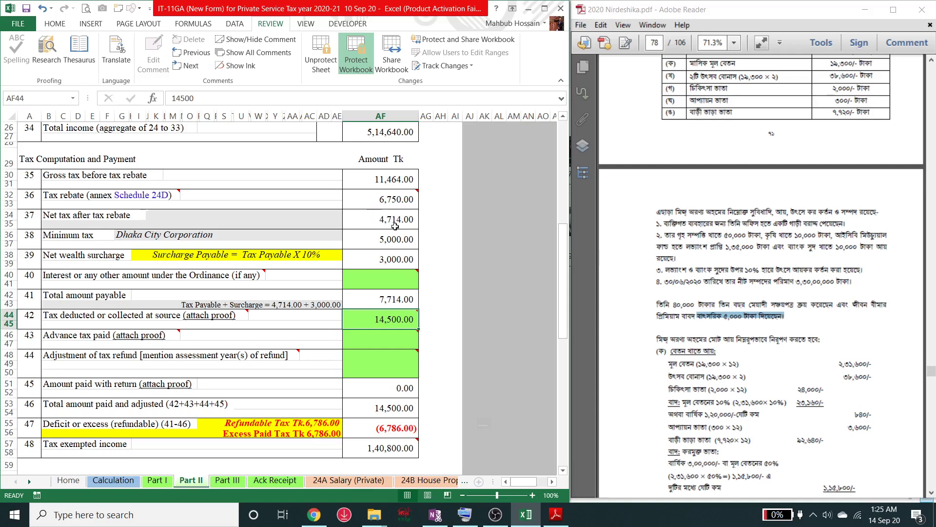
mouse_move(373, 322)
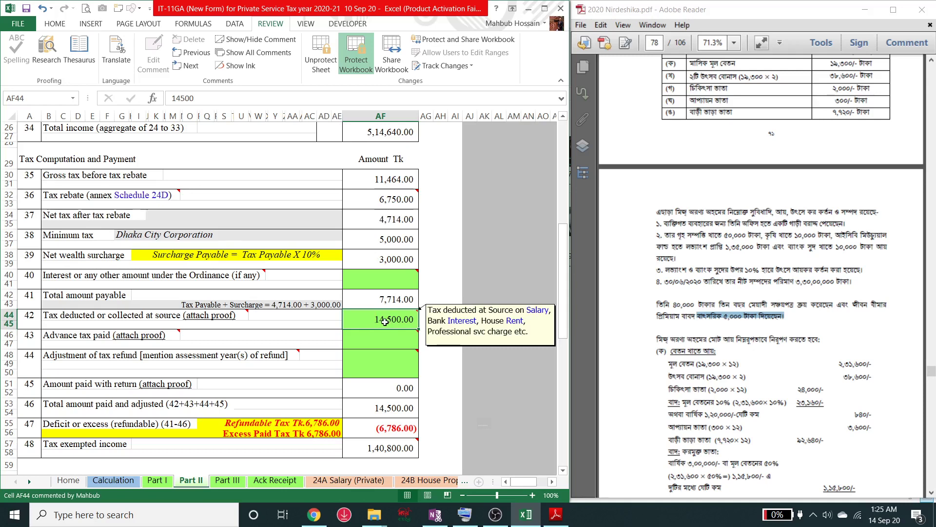
key(Delete)
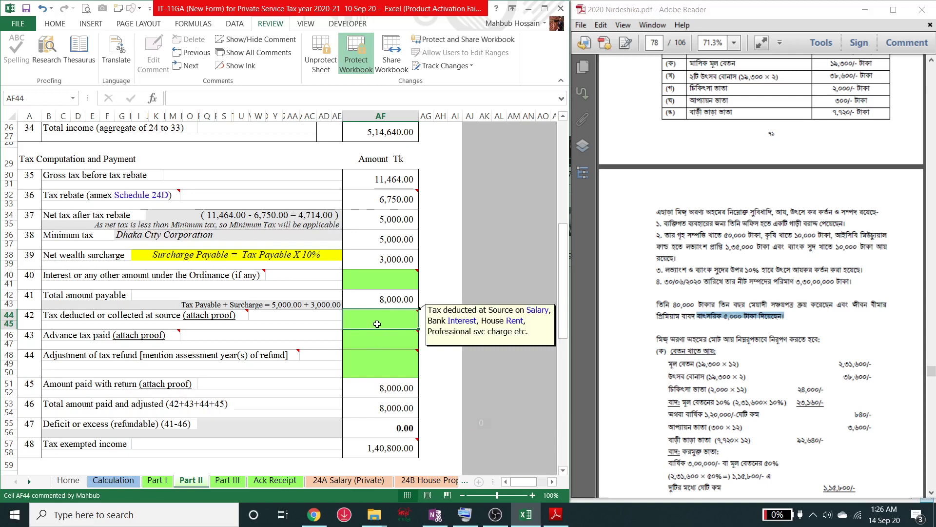
key(ctrl+z)
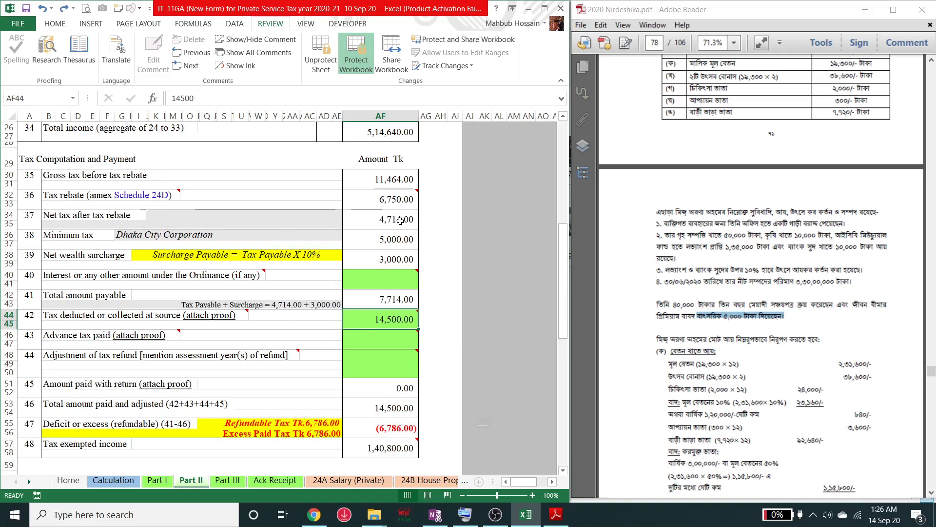
Step: Check the Part II payable and refundable tax rows against the amounts on the Ack Receipt sheet
scroll(397, 256, down, 1)
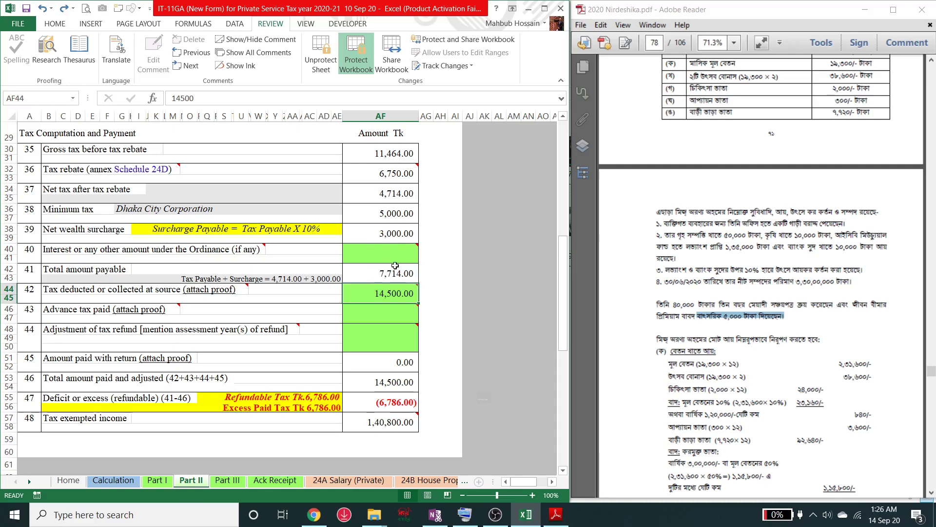
mouse_move(398, 297)
click(275, 481)
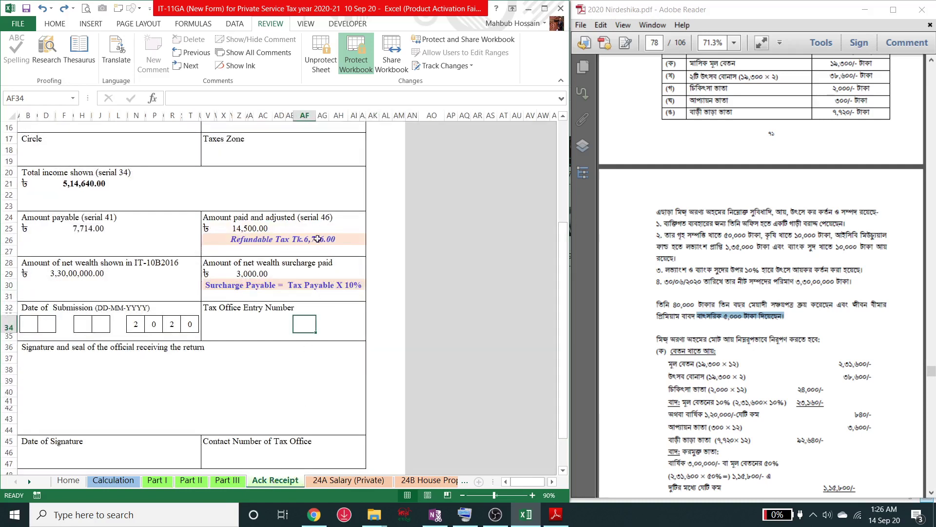
Step: Compare the salary income computed in the PDF example with the row 24 salaries amount in Part II
click(190, 480)
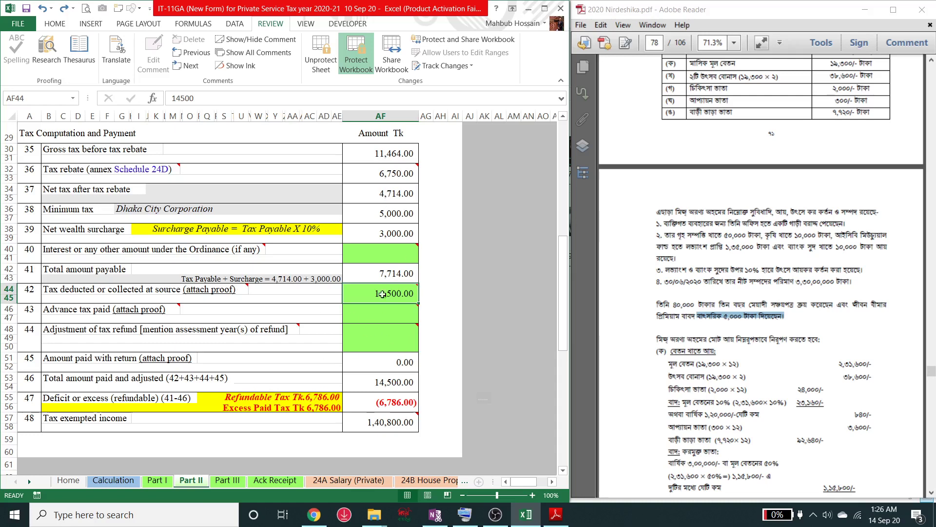
click(796, 303)
scroll(761, 287, down, 6)
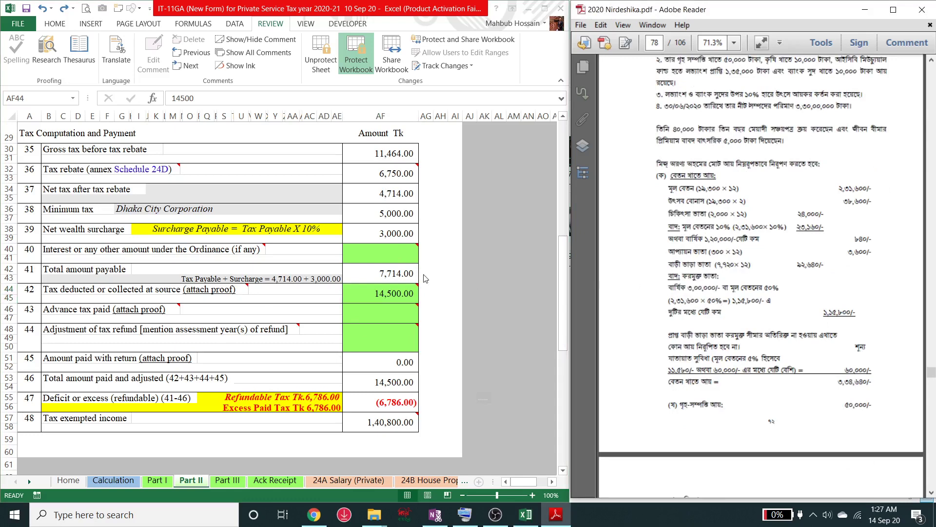
scroll(426, 278, up, 2)
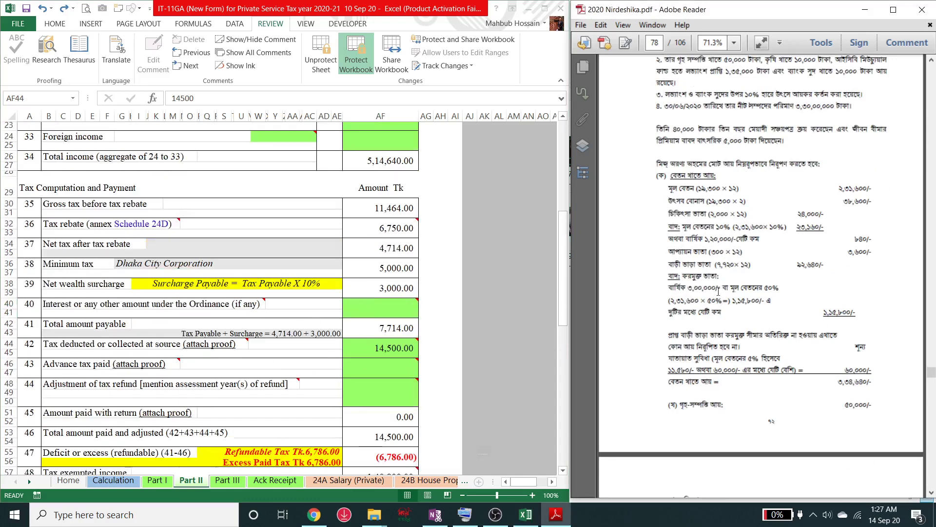
scroll(722, 278, up, 1)
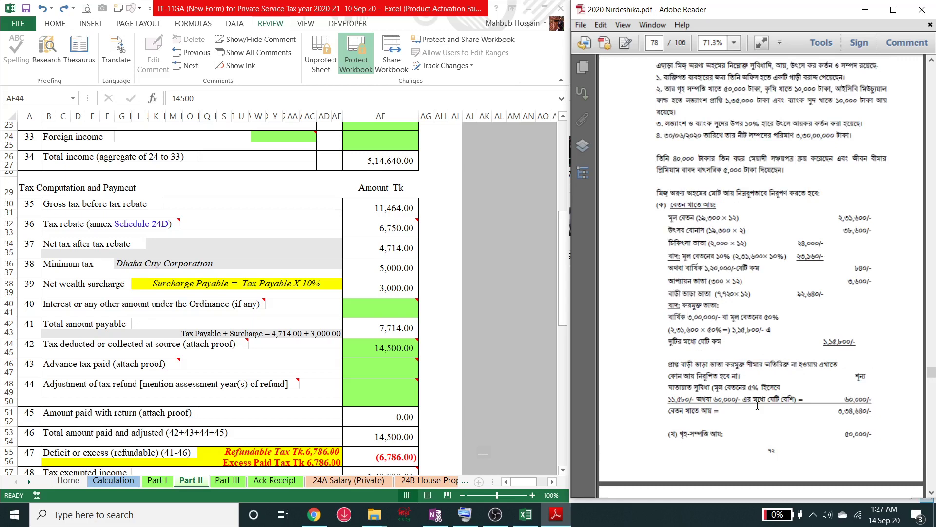
drag(838, 413, 873, 413)
scroll(472, 271, up, 6)
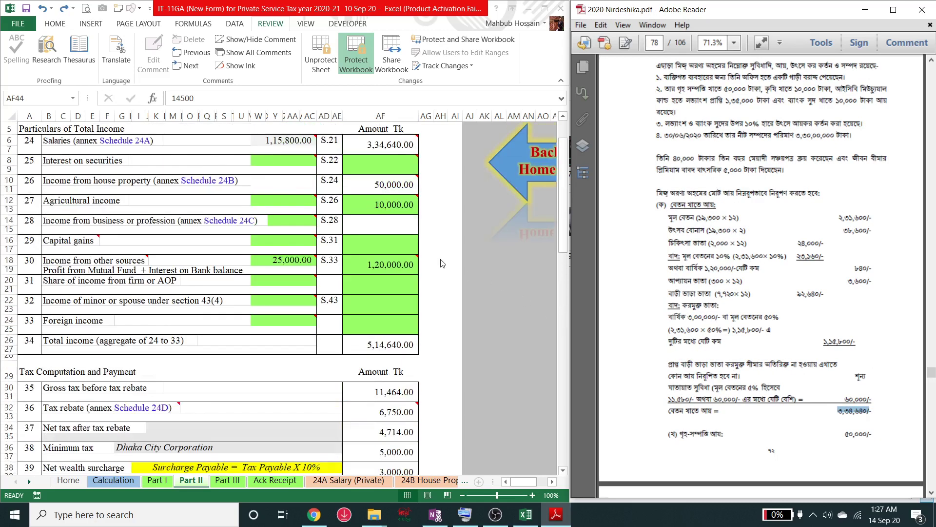
scroll(443, 263, up, 1)
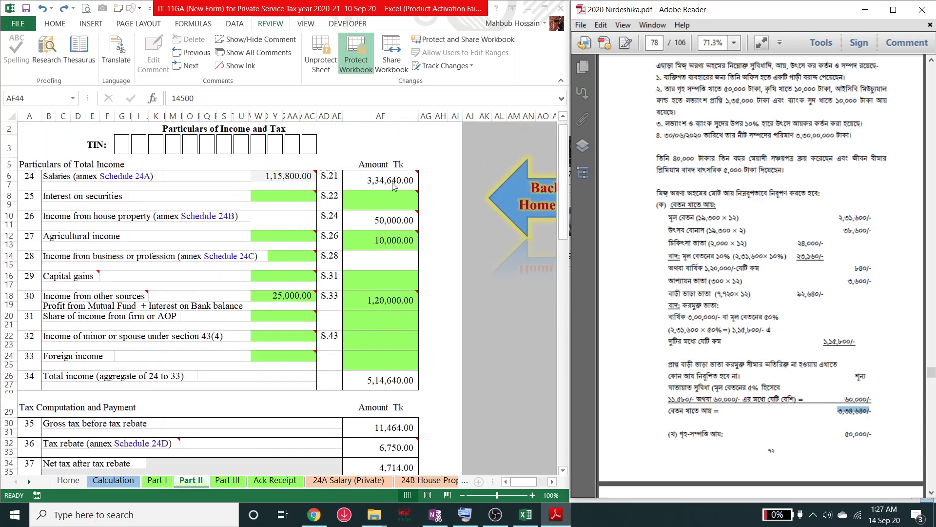
Step: Compare the PDF's house property, agricultural and other-source income with rows 26, 27 and 30 of Part II
scroll(823, 410, down, 3)
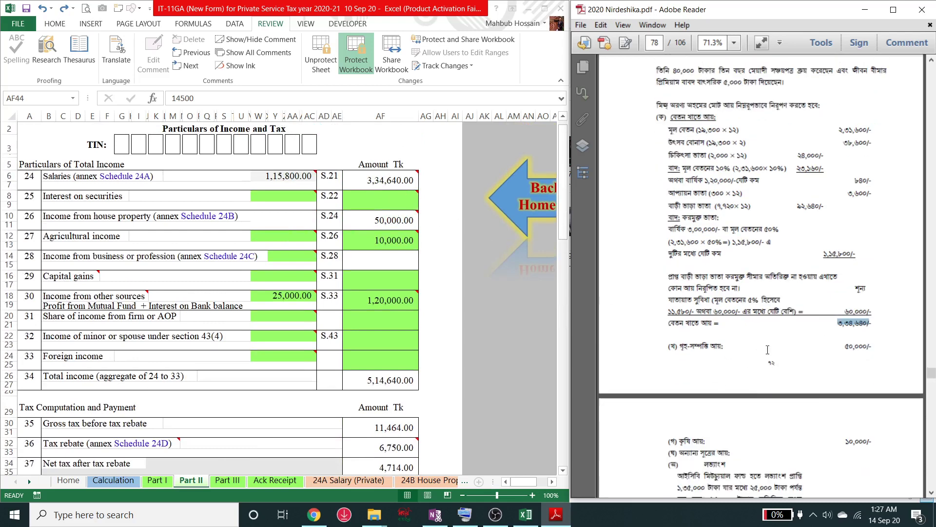
scroll(767, 350, down, 4)
drag(856, 323, 823, 418)
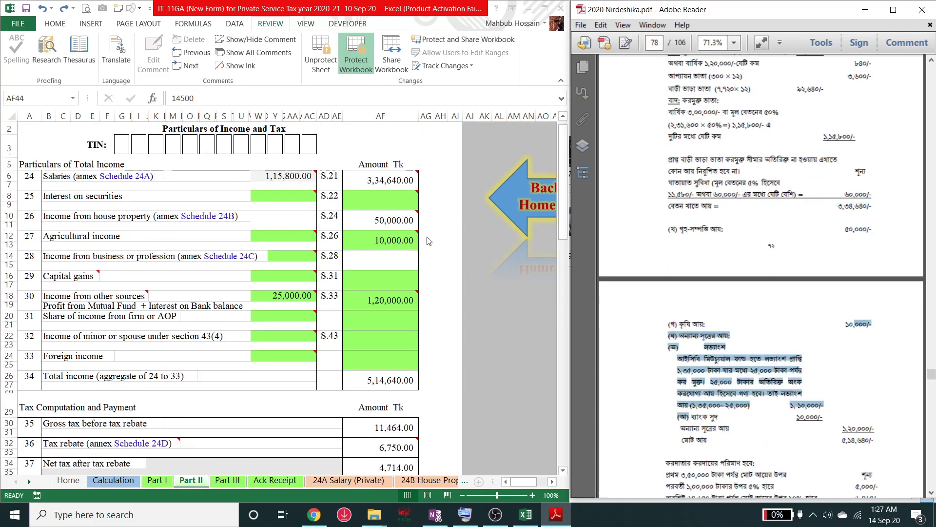
scroll(834, 341, down, 4)
click(731, 302)
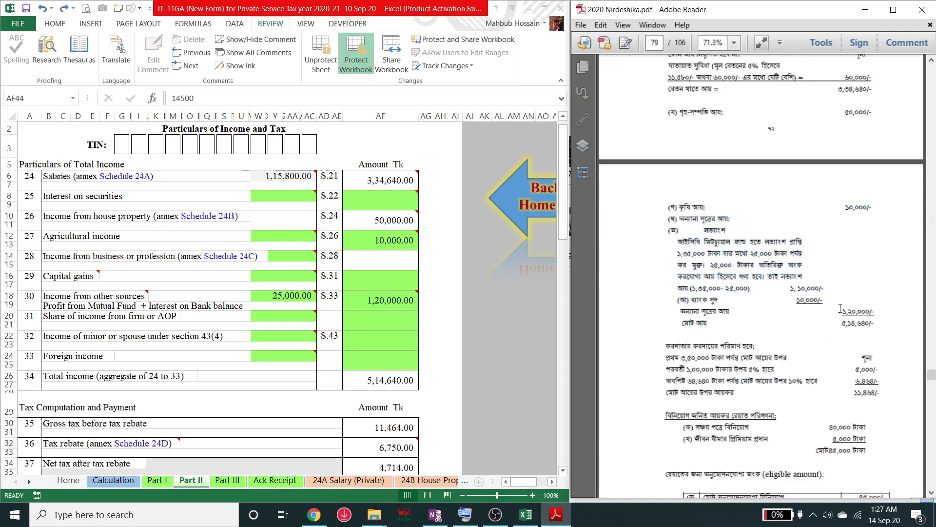
drag(840, 309, 874, 309)
Step: Compare the PDF's slab-wise tax on total income with the gross tax before rebate in row 35
scroll(811, 332, down, 3)
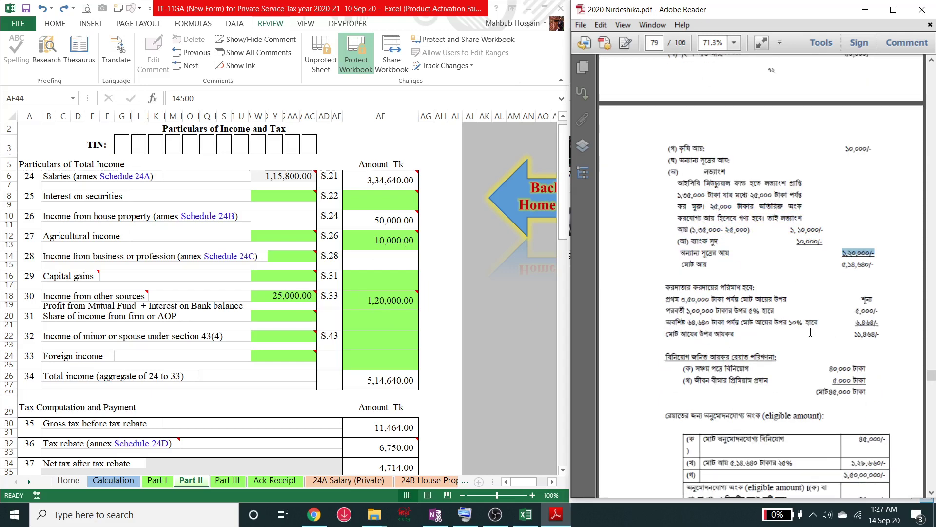
scroll(771, 308, down, 2)
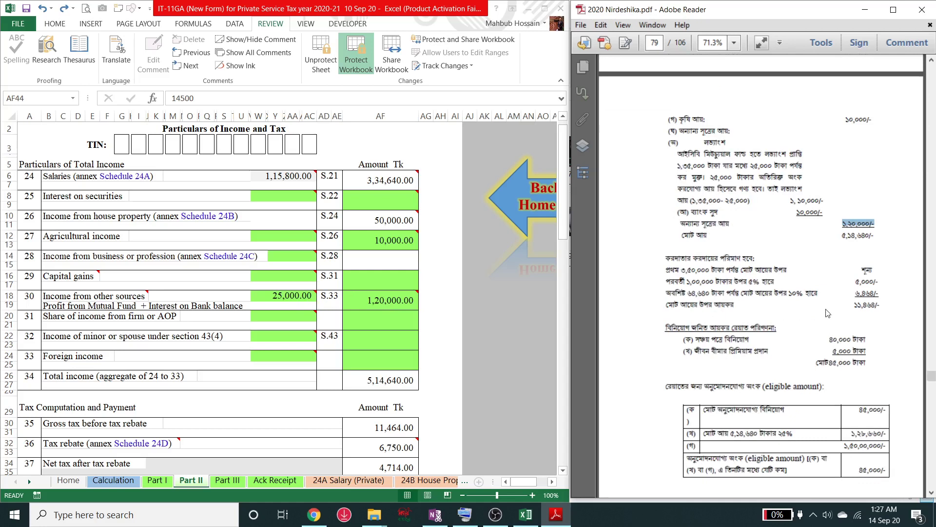
scroll(829, 312, down, 2)
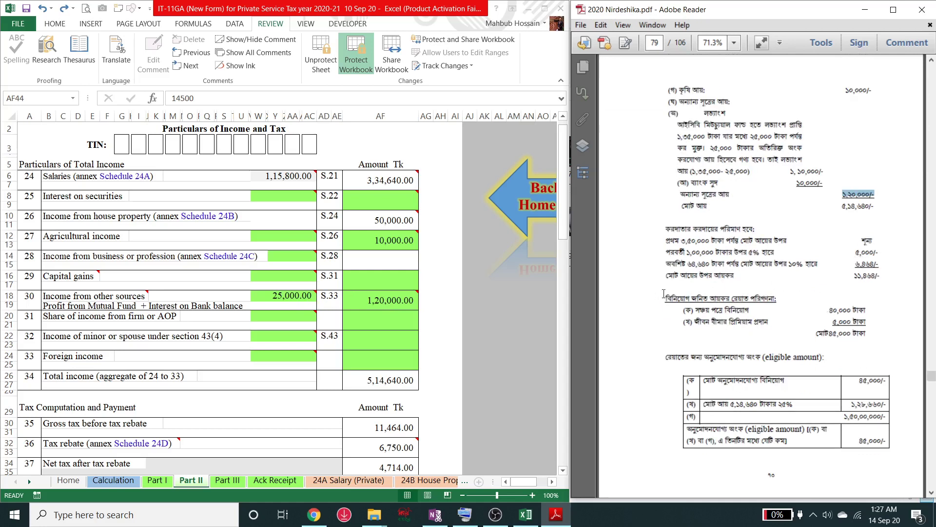
drag(852, 275, 876, 276)
scroll(384, 315, down, 5)
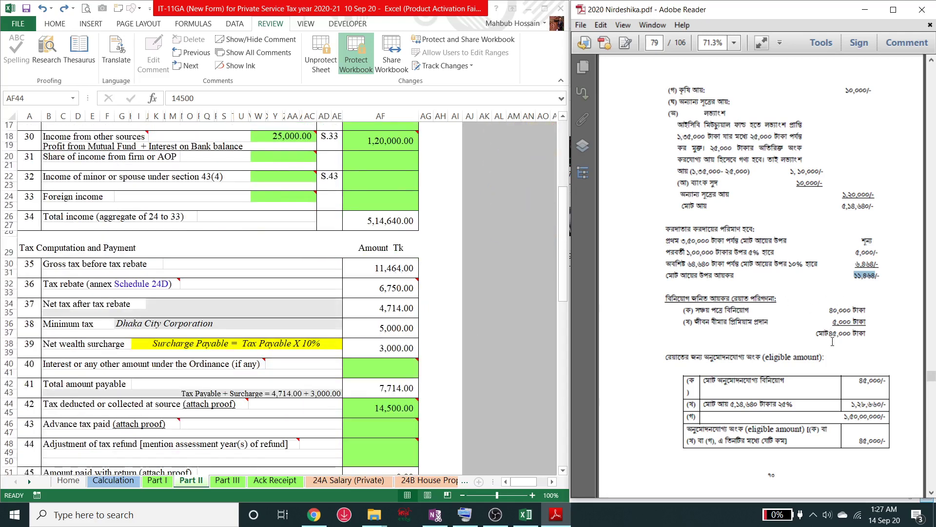
Step: Compare the PDF's eligible investment, tax rebate and net tax with rows 36 and 37 of Part II
scroll(367, 318, down, 2)
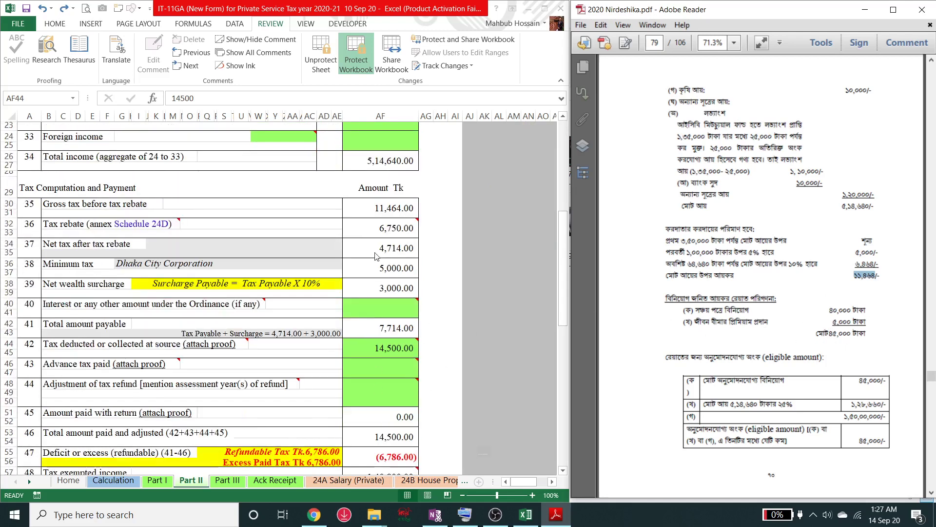
scroll(835, 266, down, 3)
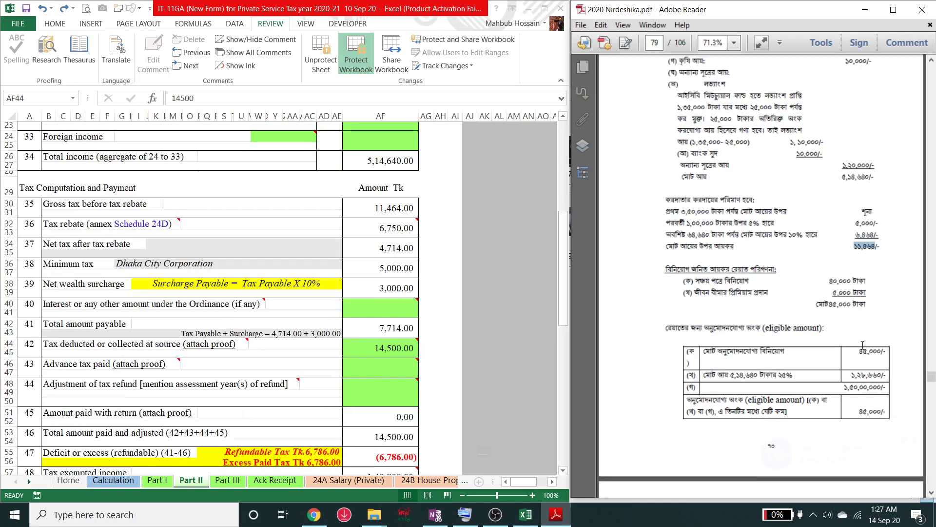
scroll(835, 266, down, 5)
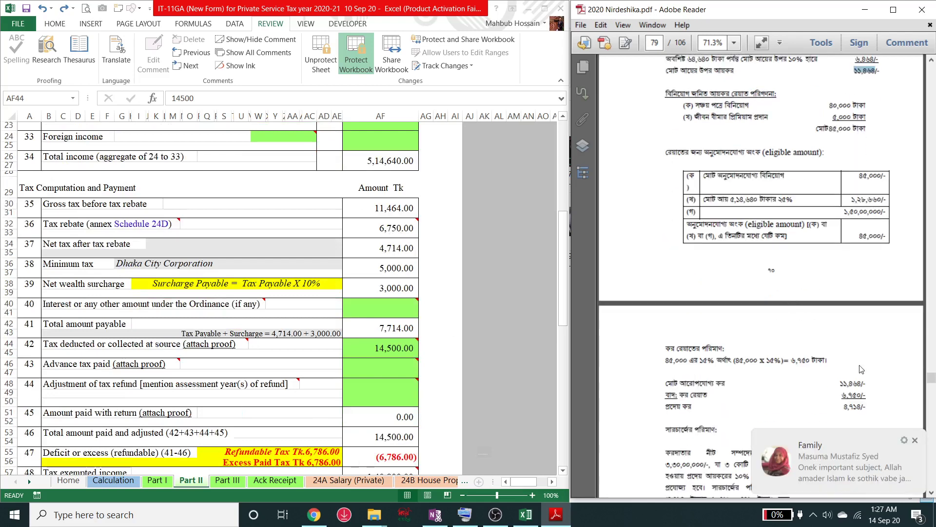
click(915, 440)
scroll(790, 351, down, 2)
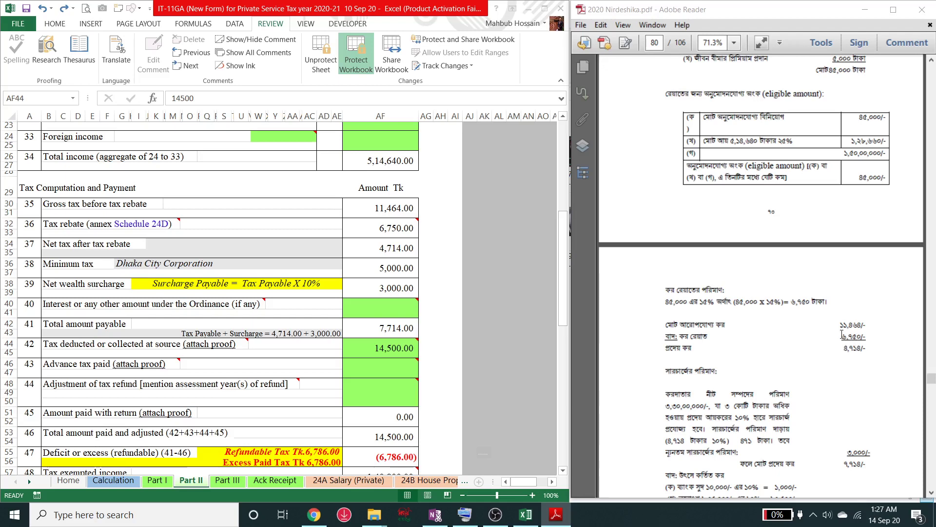
drag(843, 334, 863, 349)
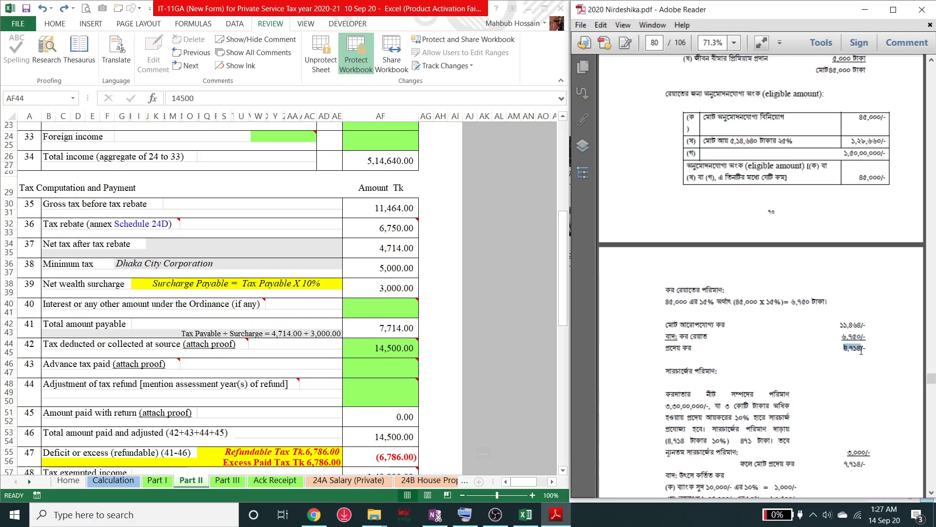
key(alt+Tab)
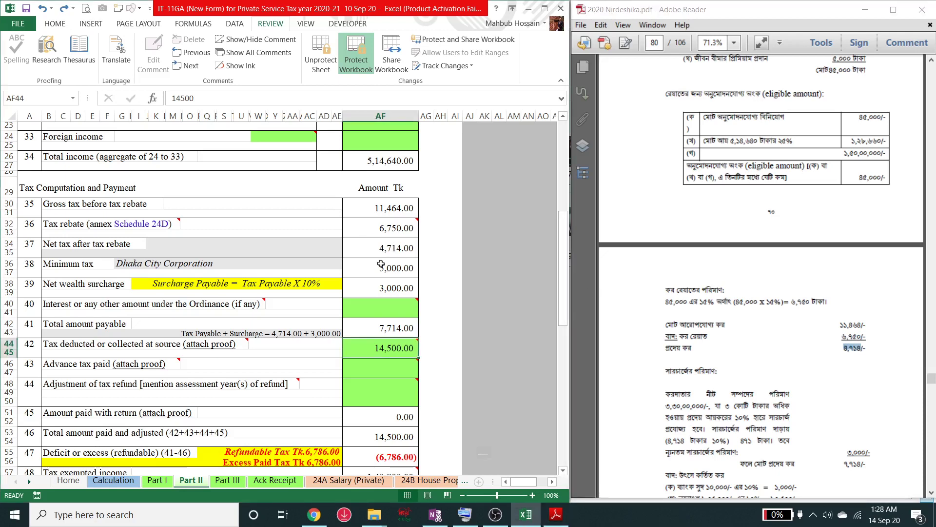
Step: Compare the PDF's surcharge, source-deducted tax and refundable amount with the corresponding Part II rows
scroll(824, 364, down, 3)
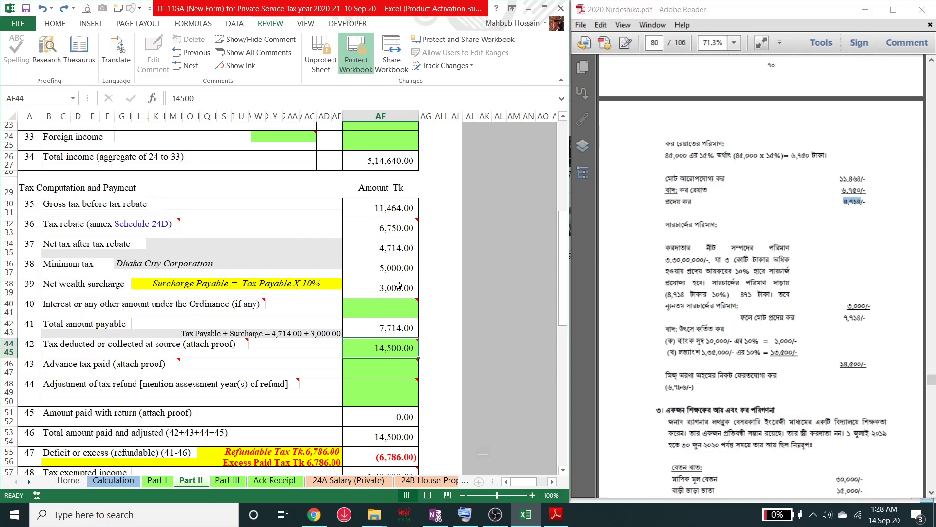
double_click(853, 363)
scroll(849, 359, down, 1)
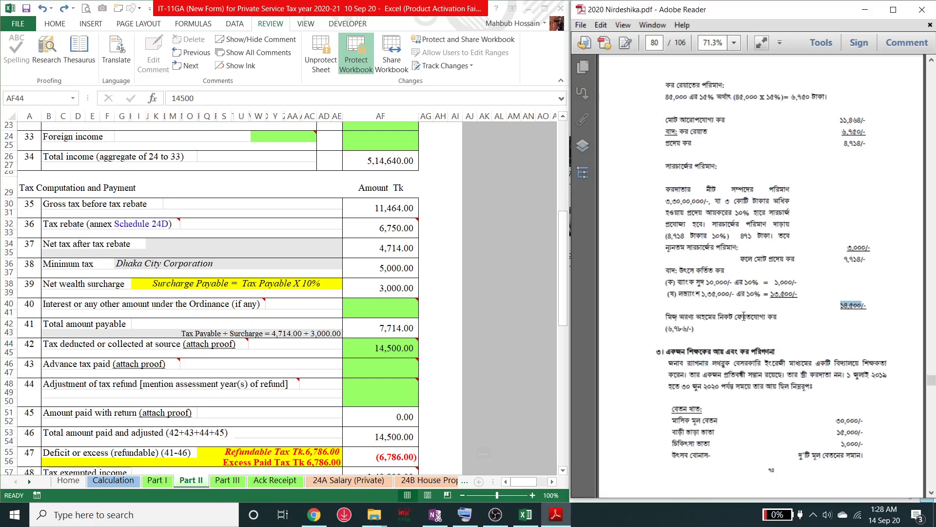
drag(665, 328, 692, 329)
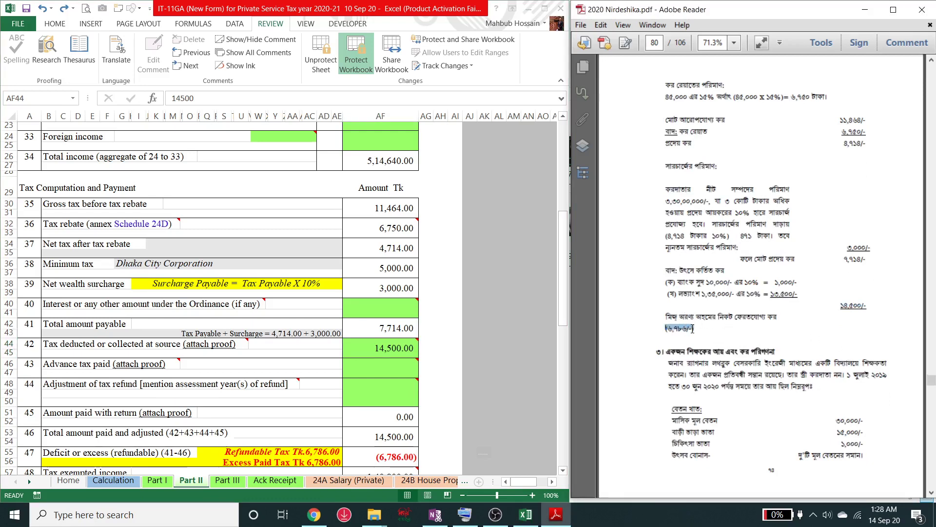
scroll(421, 356, down, 2)
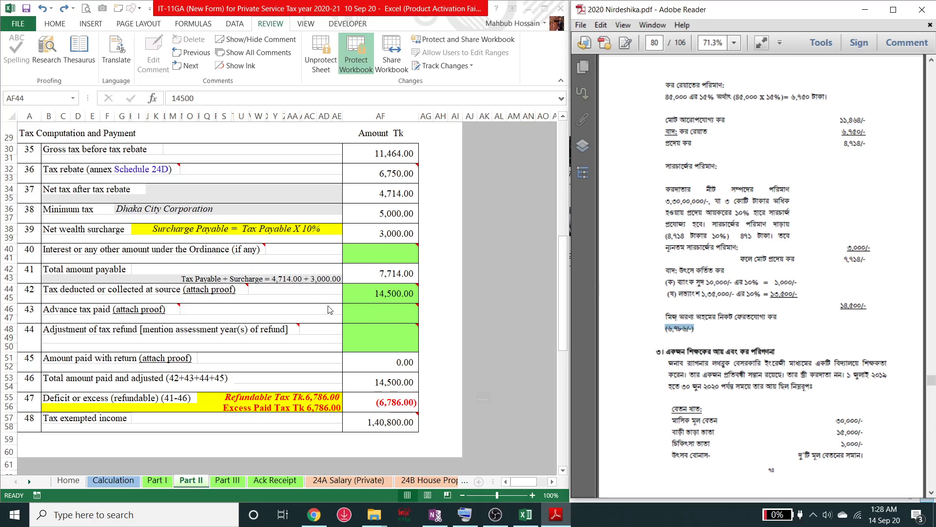
Step: Clear the tax deducted at source in row 42 and enter 15000 as advance tax paid in row 43
click(392, 293)
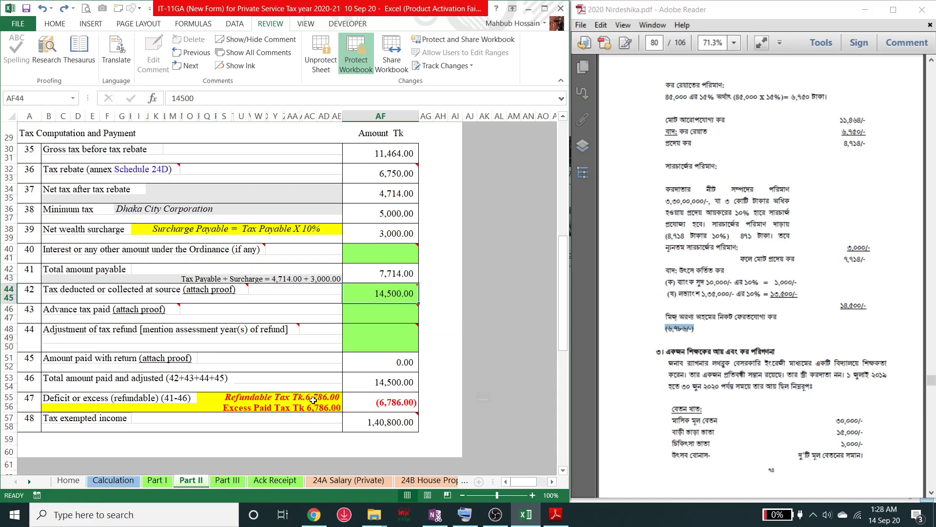
mouse_move(392, 293)
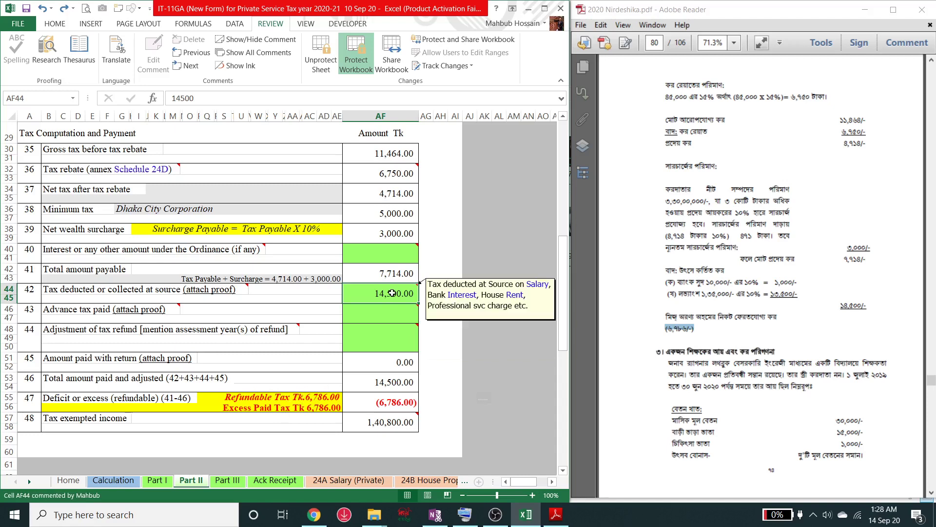
key(Delete)
click(387, 316)
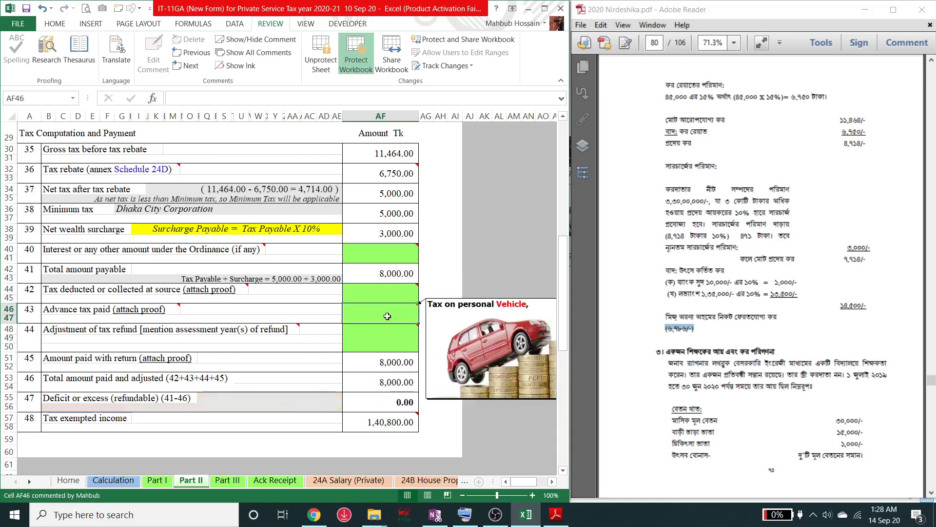
text(15000)
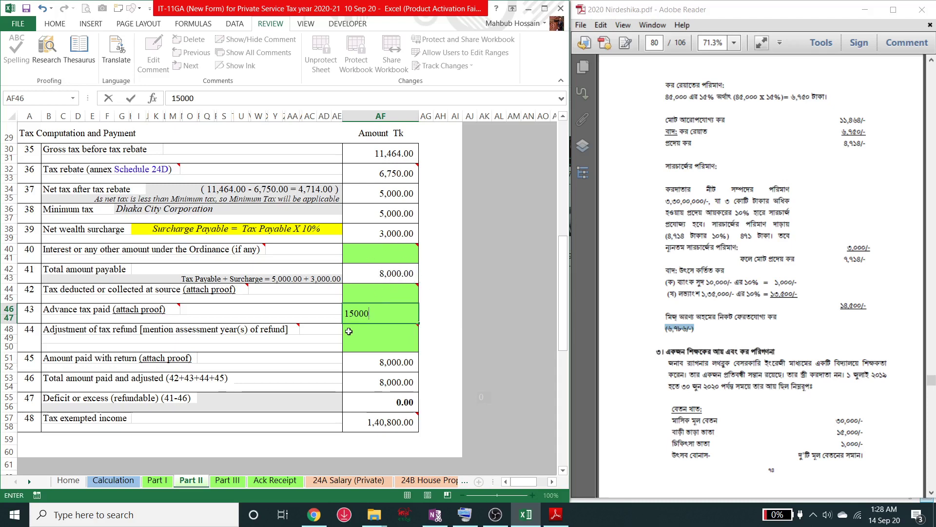
mouse_move(369, 316)
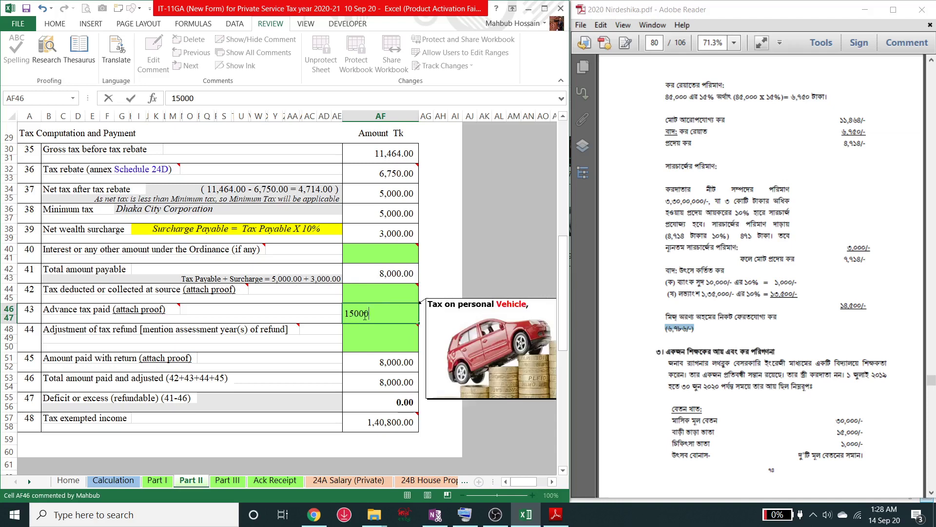
mouse_move(380, 298)
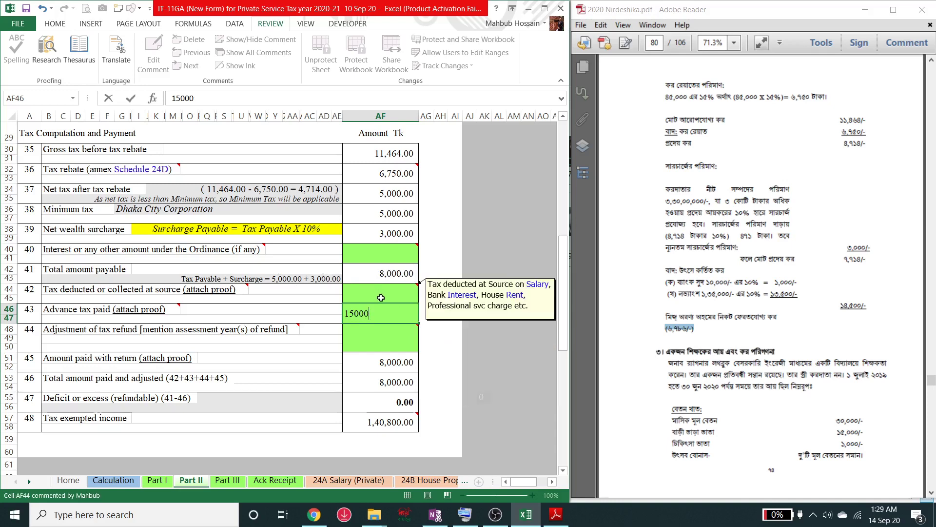
key(Return)
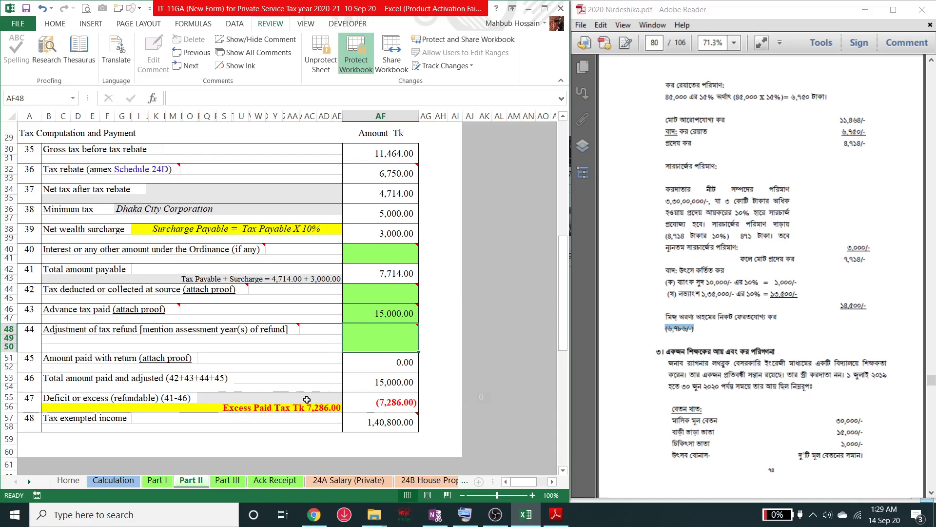
Step: Check the paid and adjusted tax on the Ack Receipt sheet, and review the Part II income and tax rows
click(285, 484)
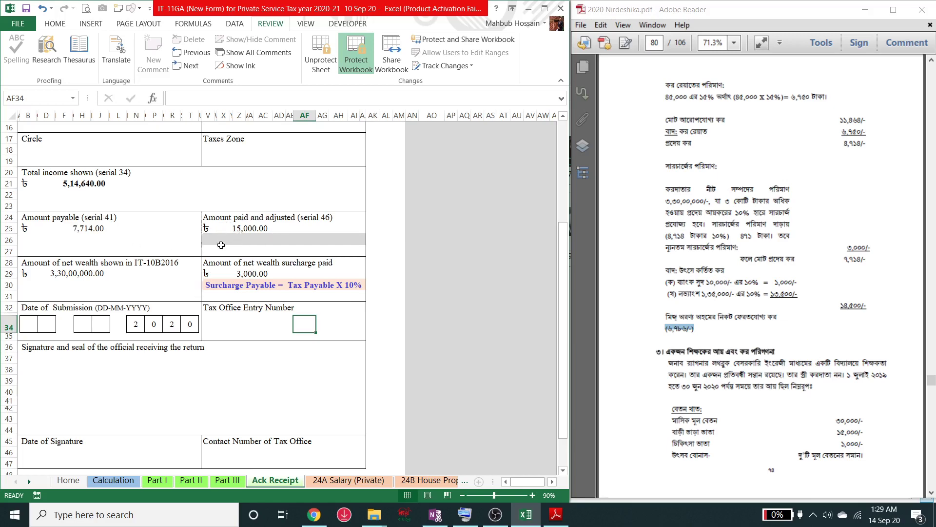
click(190, 481)
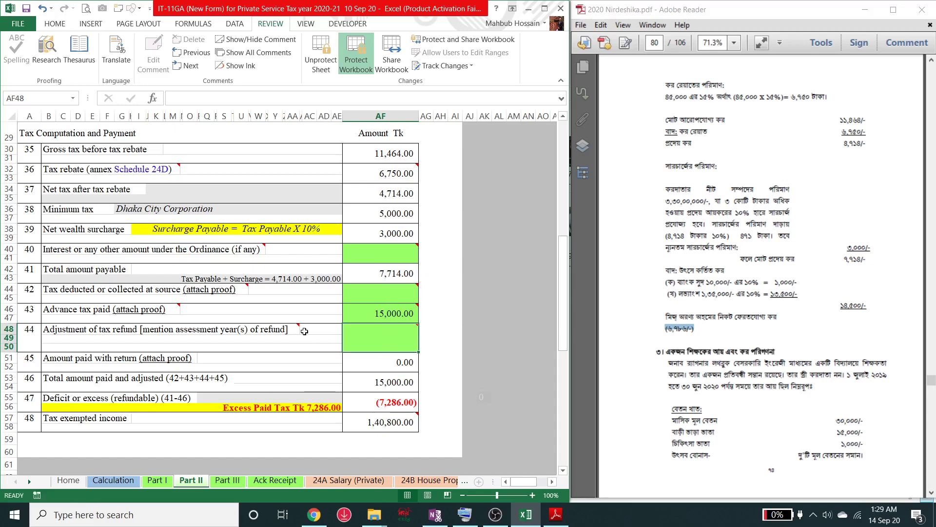
scroll(304, 331, up, 9)
scroll(346, 254, down, 1)
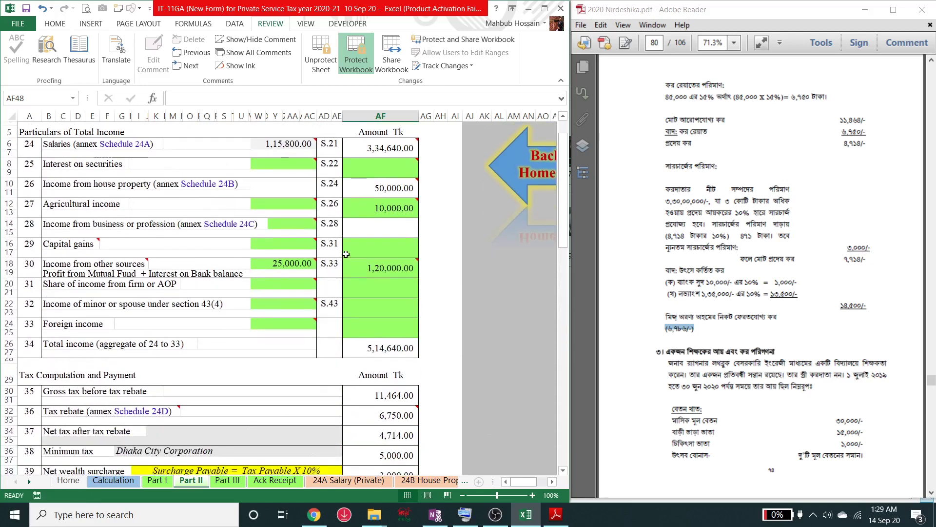
scroll(346, 254, down, 8)
scroll(383, 128, up, 4)
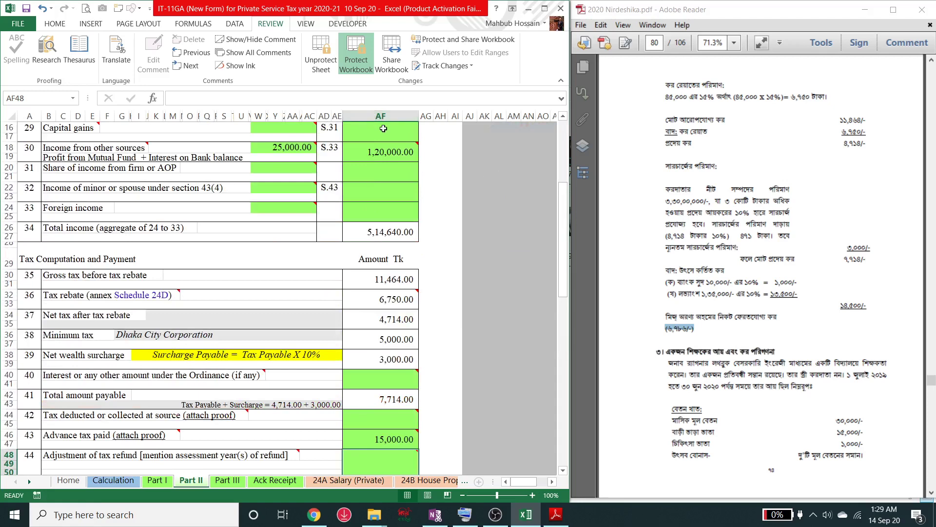
Step: Collapse the ribbon, examine the Part II print preview in a maximized window, and return to the sheet
click(561, 80)
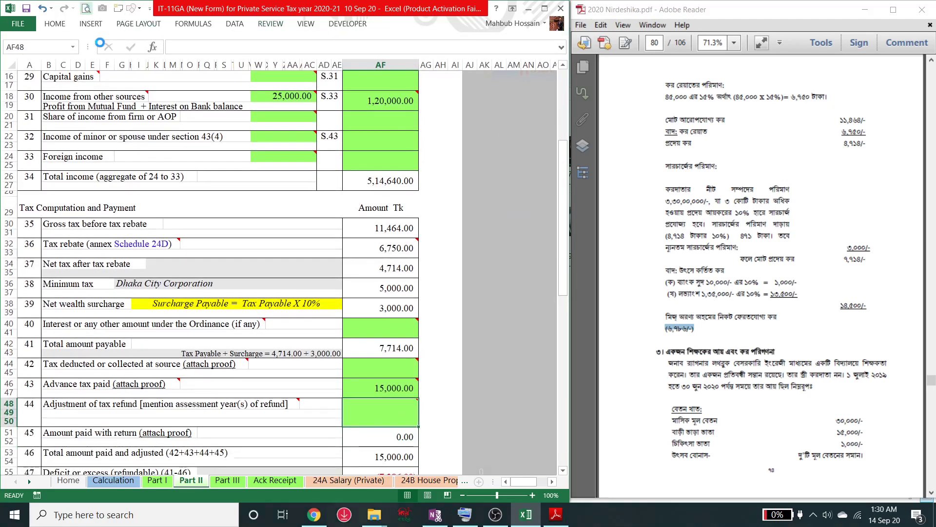
key(ctrl+p)
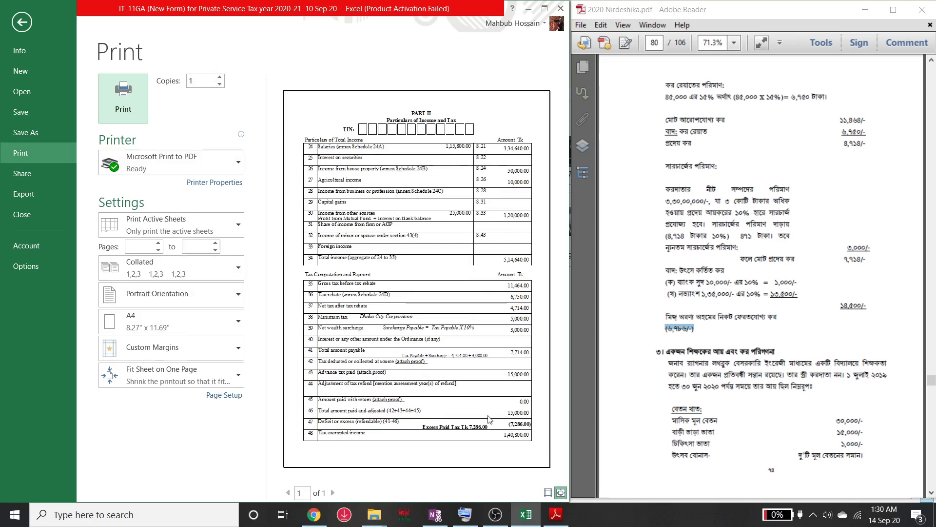
double_click(410, 8)
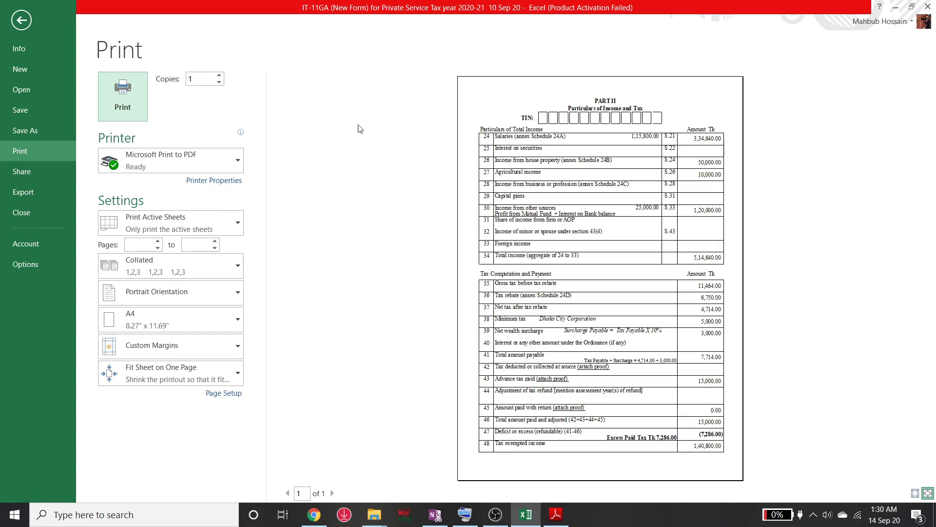
click(21, 20)
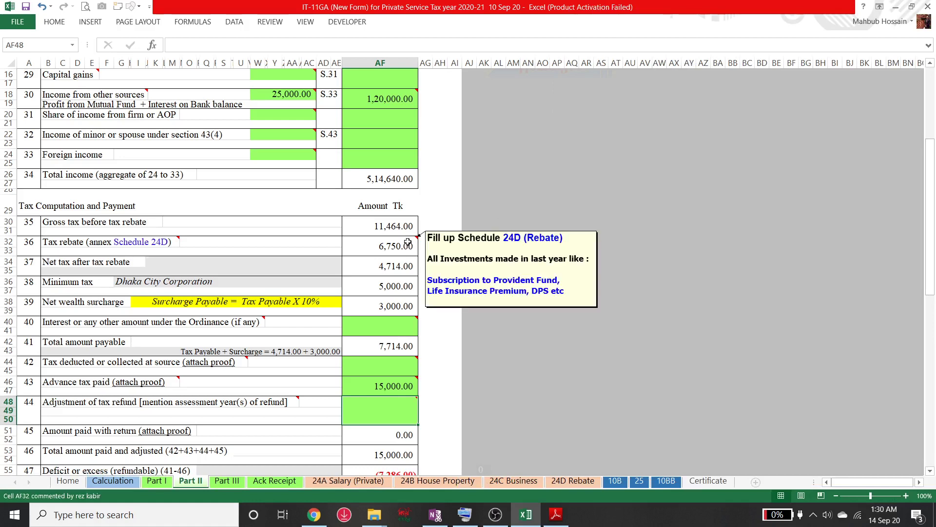